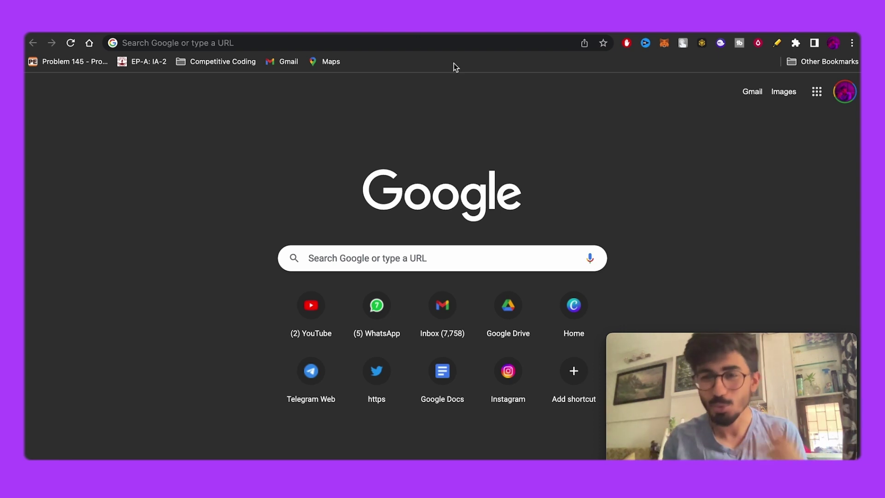
Search Google for 'notion' and open the official notion.so result
{"action": "mouse_move", "coordinate": [611, 340]}
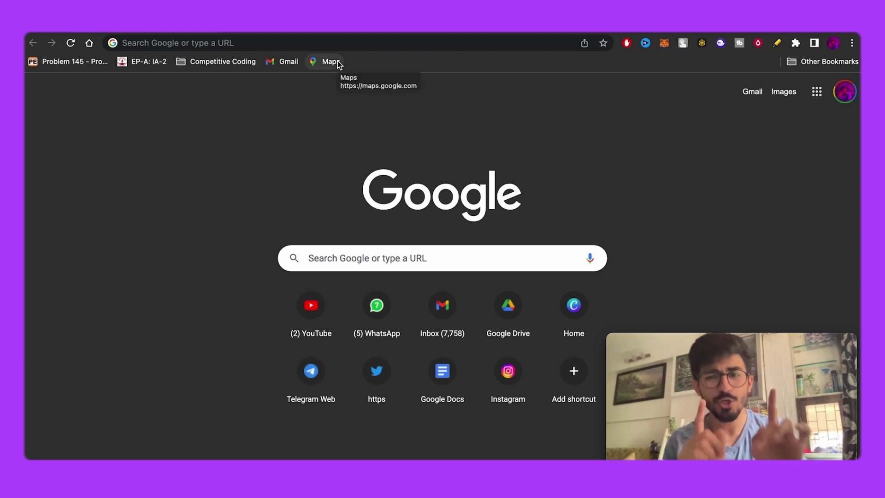
{"action": "left_click", "coordinate": [343, 43]}
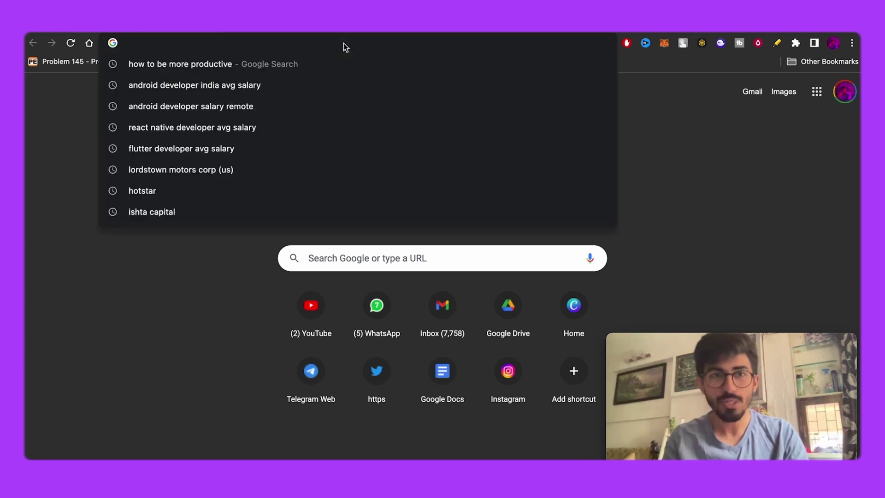
{"action": "type", "text": "notion"}
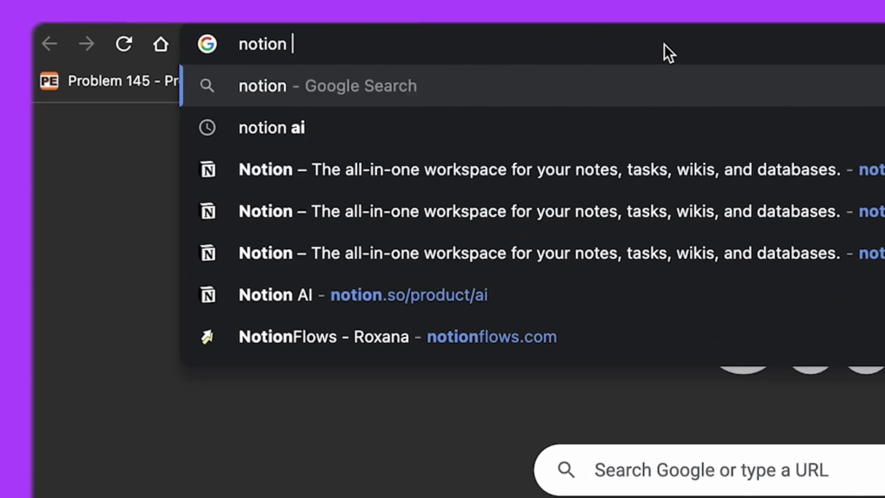
{"action": "key", "text": "Return"}
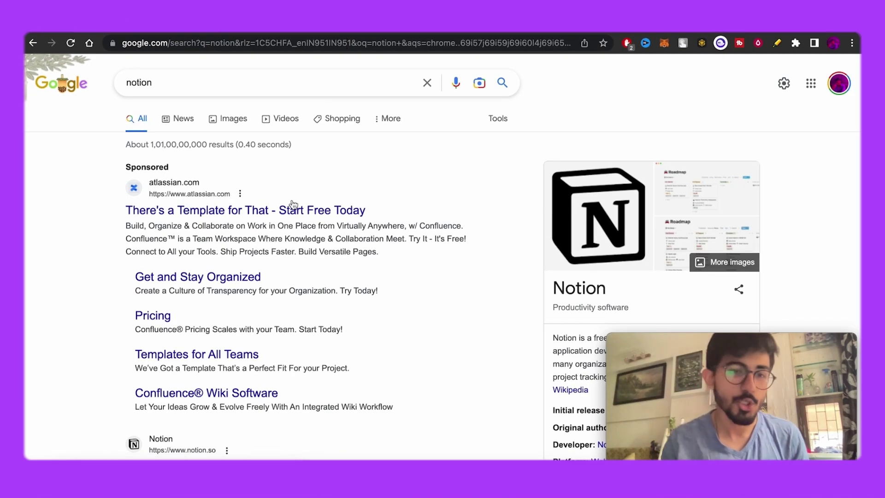
{"action": "scroll", "coordinate": [256, 362], "scroll_direction": "down", "scroll_amount": 2}
{"action": "scroll", "coordinate": [257, 364], "scroll_direction": "down", "scroll_amount": 2}
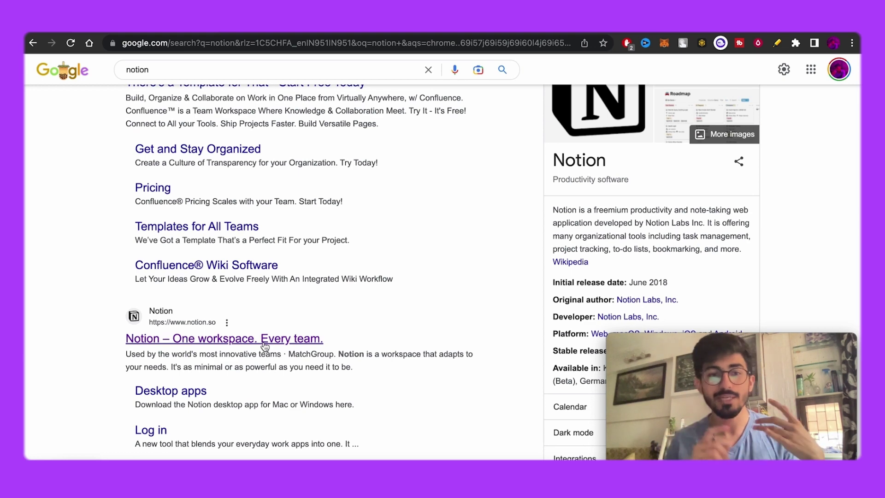
{"action": "left_click", "coordinate": [264, 343]}
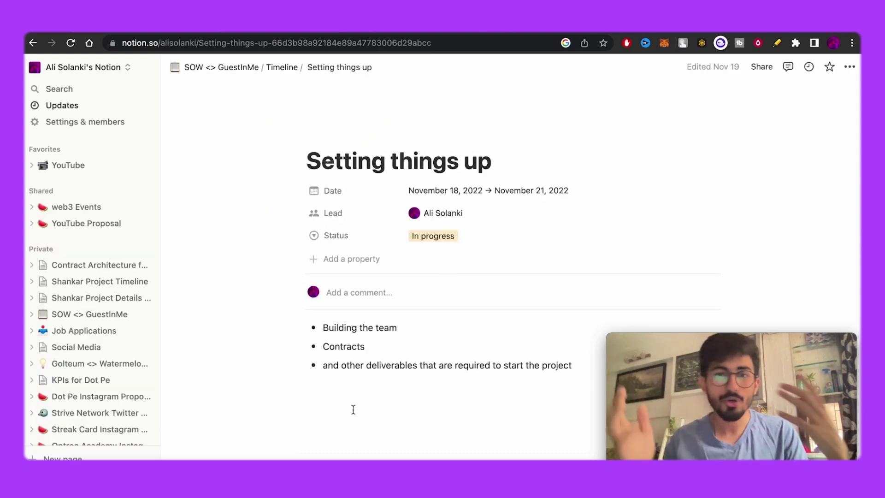
Open the ••• page options menu for the 'Setting things up' page
{"action": "scroll", "coordinate": [425, 369], "scroll_direction": "down", "scroll_amount": 1}
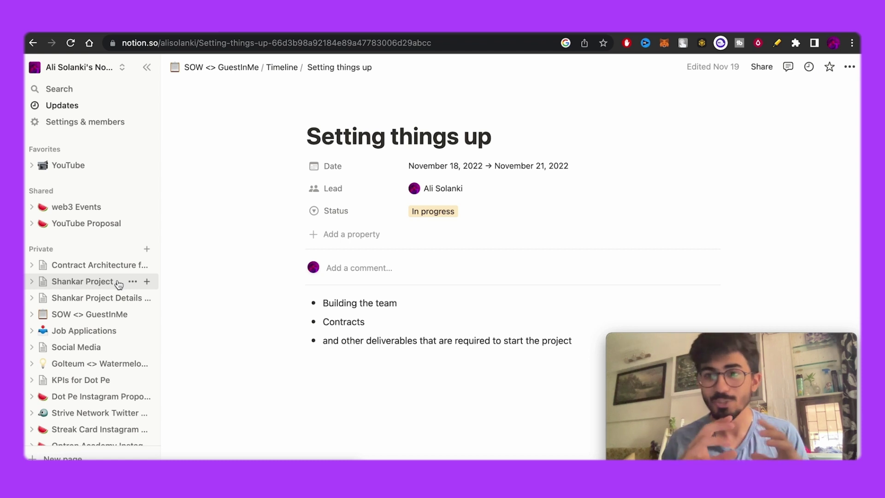
{"action": "left_click", "coordinate": [853, 67]}
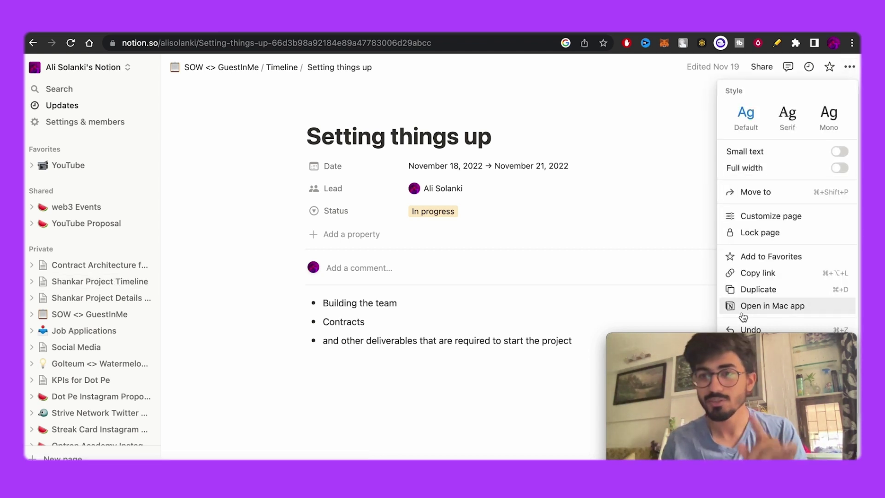
{"action": "mouse_move", "coordinate": [721, 345]}
{"action": "left_click_drag", "start_coordinate": [722, 343], "coordinate": [558, 332]}
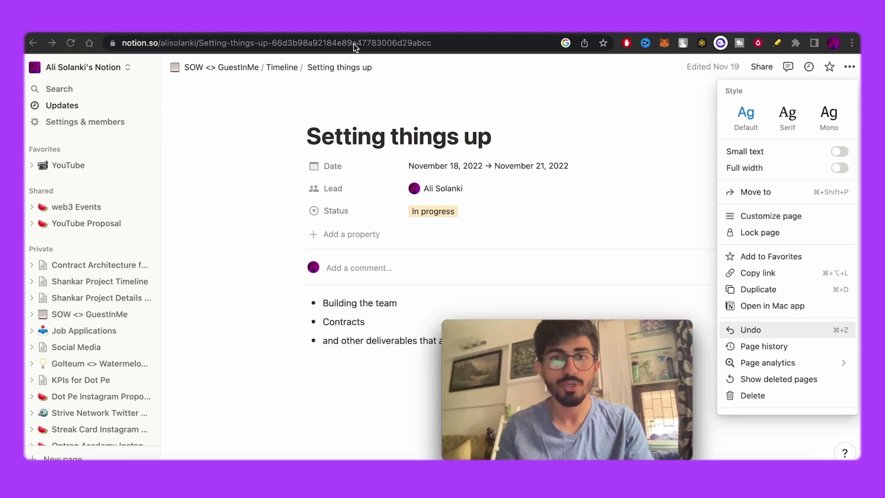
{"action": "left_click", "coordinate": [355, 41]}
Search 'notion download', then hide Chrome to reach the Notion app's Long Videos board
{"action": "type", "text": "notion "}
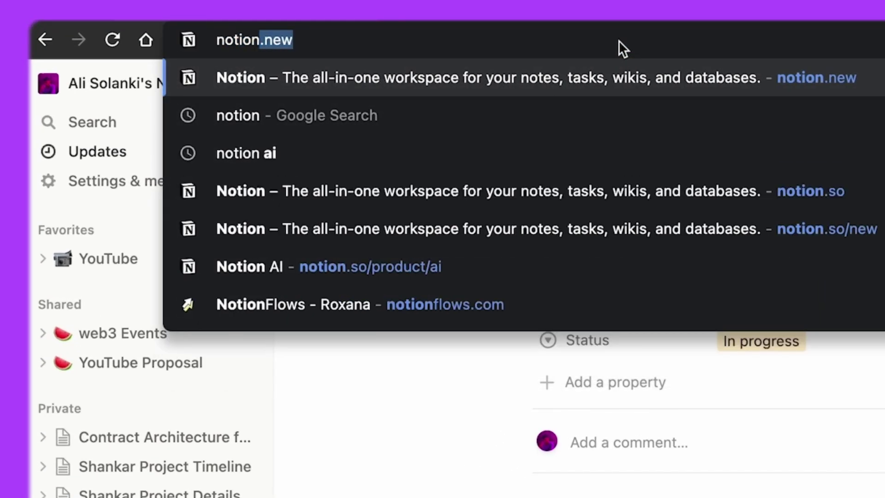
{"action": "type", "text": "download"}
{"action": "key", "text": "Return"}
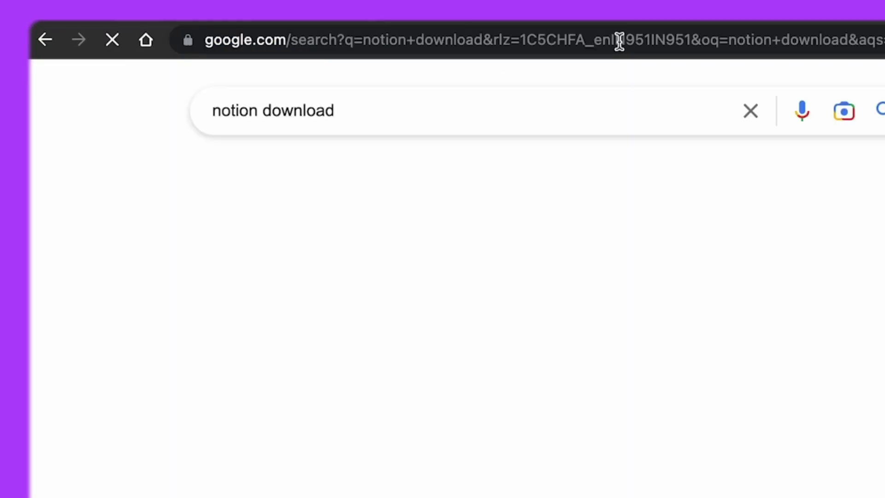
{"action": "scroll", "coordinate": [367, 237], "scroll_direction": "down", "scroll_amount": 5}
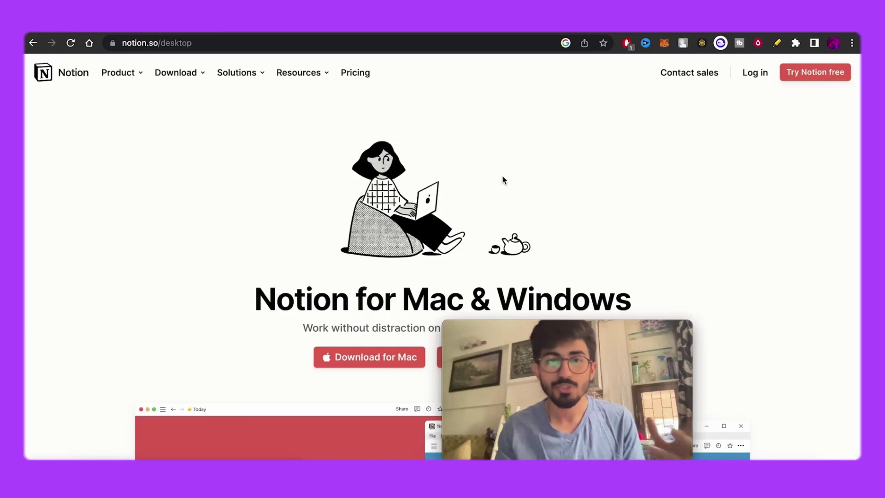
{"action": "scroll", "coordinate": [501, 180], "scroll_direction": "down", "scroll_amount": 5}
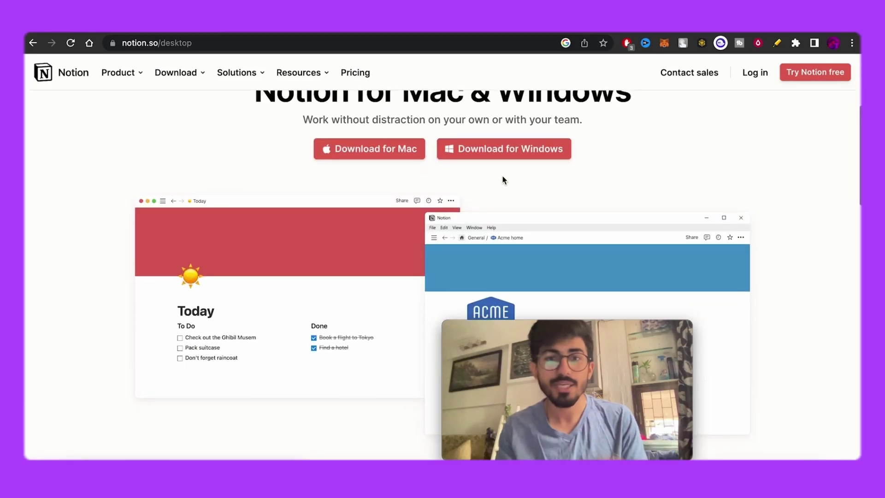
{"action": "mouse_move", "coordinate": [577, 348]}
{"action": "left_click_drag", "start_coordinate": [576, 328], "coordinate": [748, 341]}
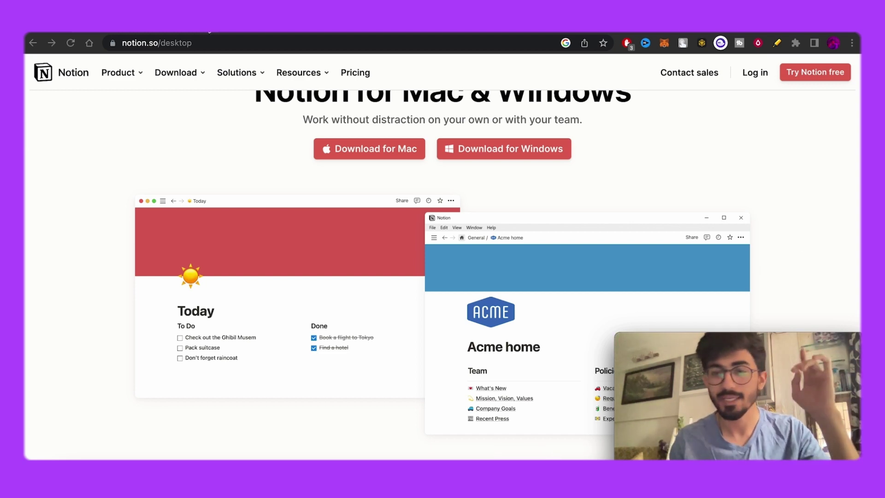
{"action": "key", "text": "super+h"}
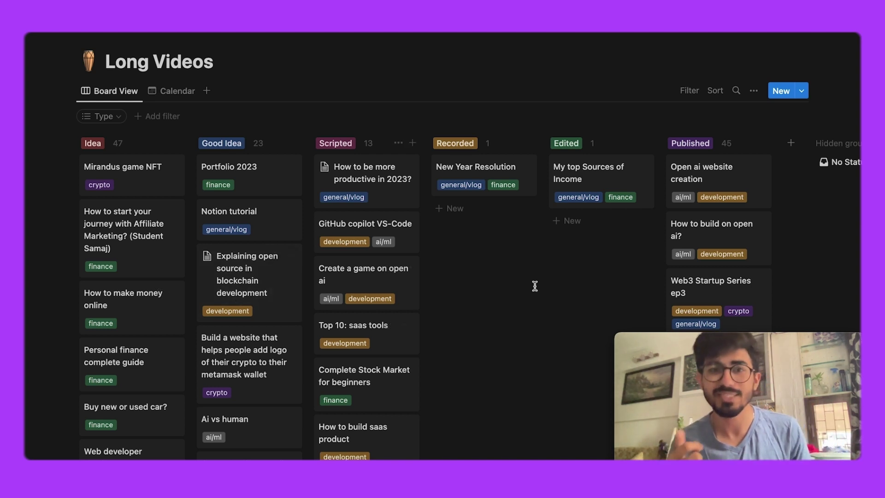
{"action": "scroll", "coordinate": [535, 286], "scroll_direction": "down", "scroll_amount": 1}
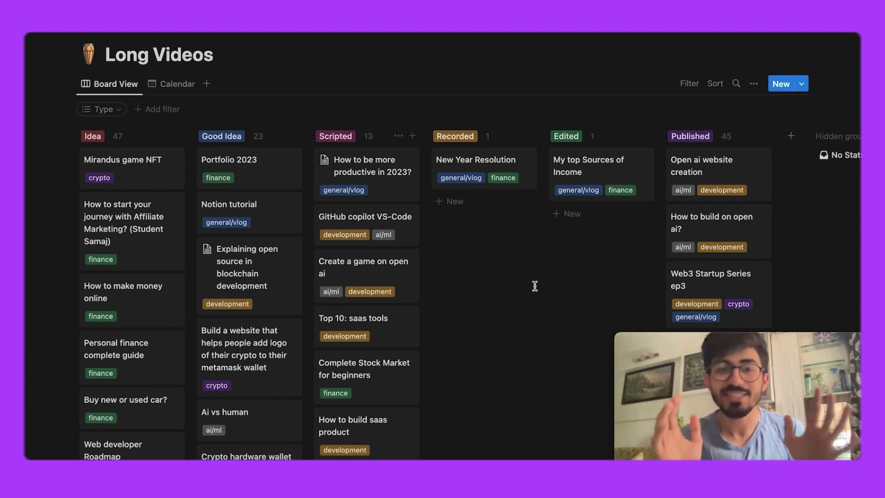
Drag 'New Year Resolution' and 'My top Sources of Income' cards into the Published column
{"action": "scroll", "coordinate": [534, 286], "scroll_direction": "up", "scroll_amount": 1}
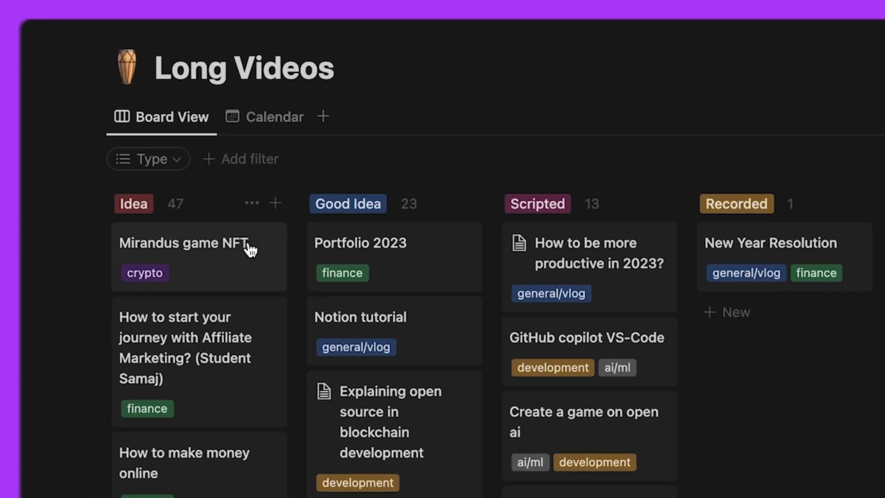
{"action": "mouse_move", "coordinate": [259, 254]}
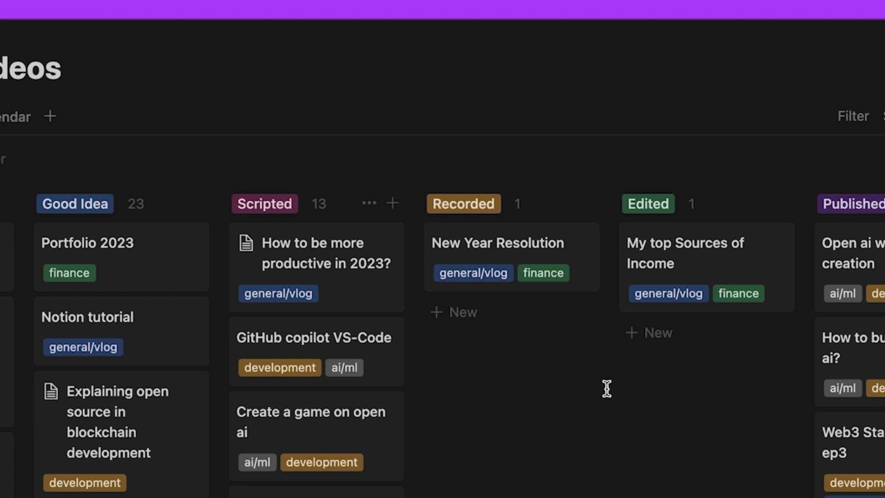
{"action": "scroll", "coordinate": [606, 388], "scroll_direction": "right", "scroll_amount": 3}
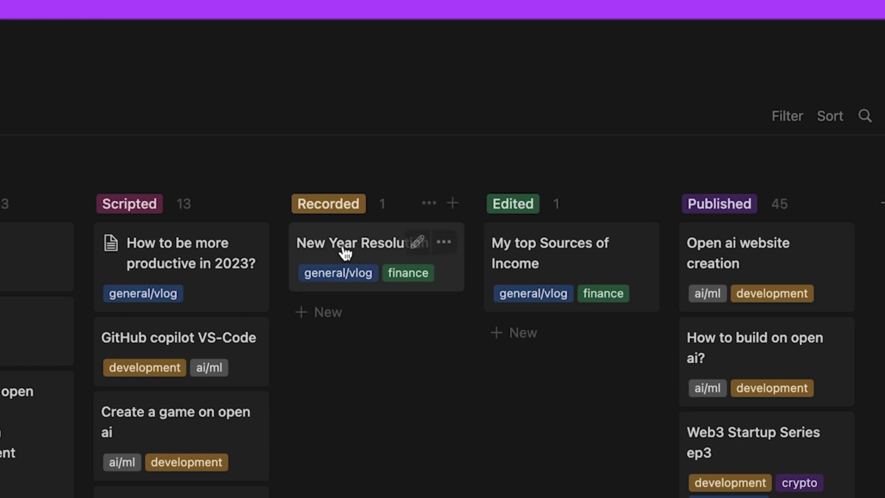
{"action": "left_click_drag", "start_coordinate": [331, 242], "coordinate": [798, 237]}
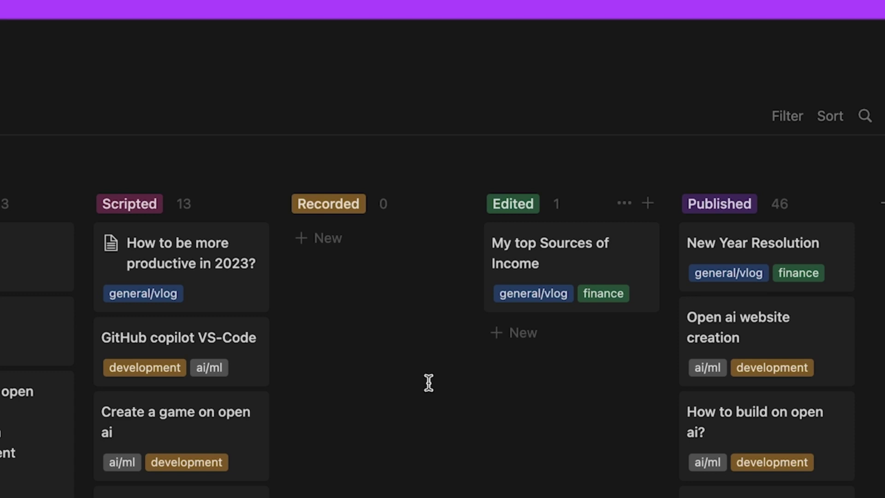
{"action": "scroll", "coordinate": [532, 259], "scroll_direction": "down", "scroll_amount": 5}
{"action": "scroll", "coordinate": [532, 260], "scroll_direction": "up", "scroll_amount": 5}
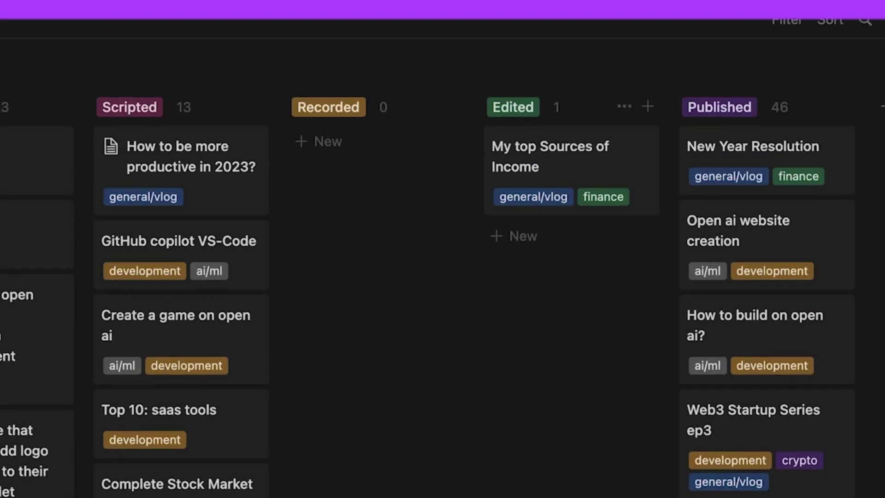
{"action": "left_click_drag", "start_coordinate": [654, 247], "coordinate": [722, 240]}
{"action": "left_click_drag", "start_coordinate": [513, 242], "coordinate": [510, 241]}
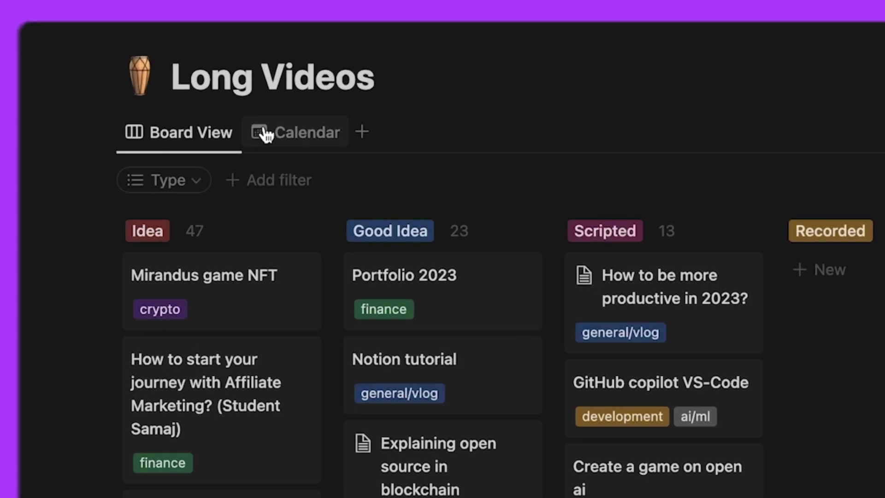
{"action": "left_click", "coordinate": [265, 134]}
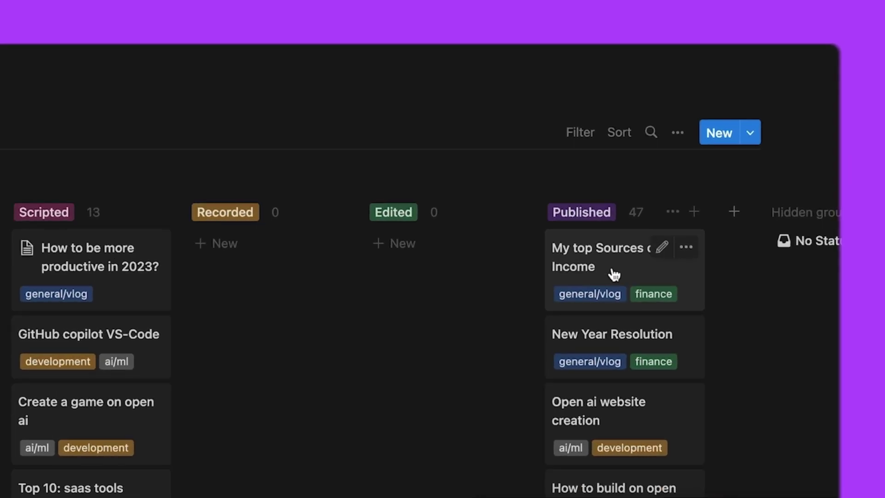
Open 'My top Sources of Income' and edit its Date Created property settings
{"action": "left_click", "coordinate": [614, 275]}
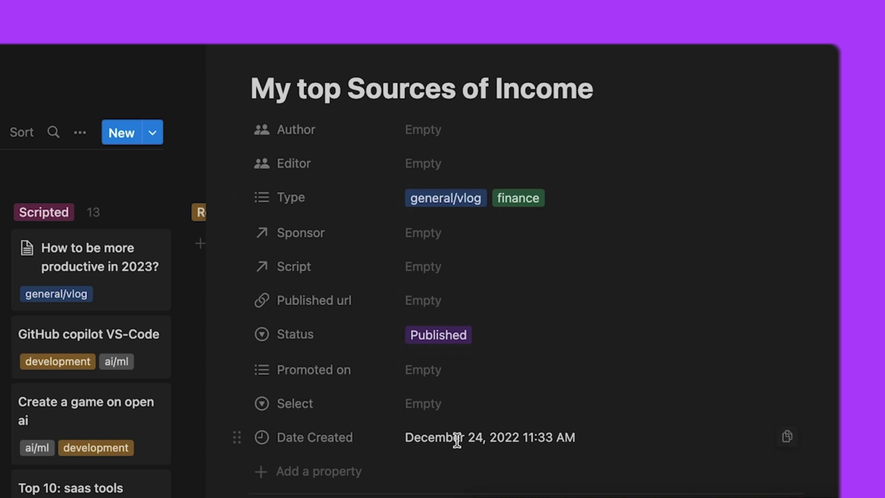
{"action": "left_click", "coordinate": [358, 435]}
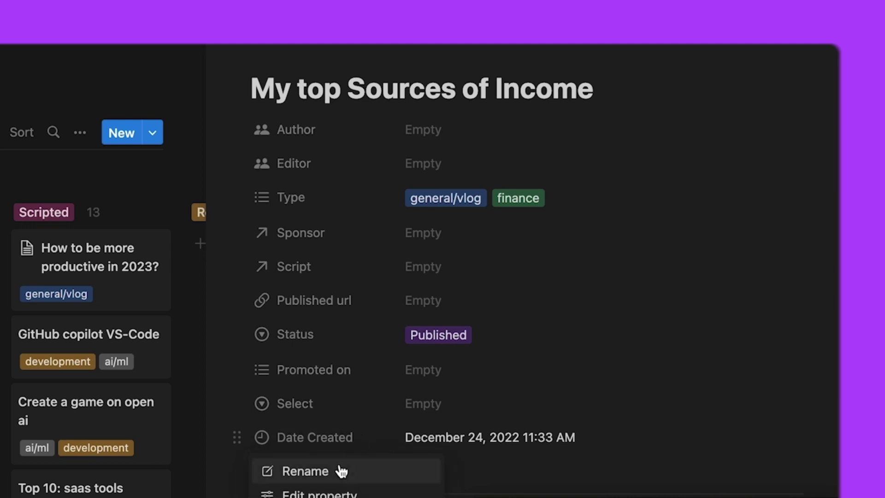
{"action": "left_click", "coordinate": [561, 435]}
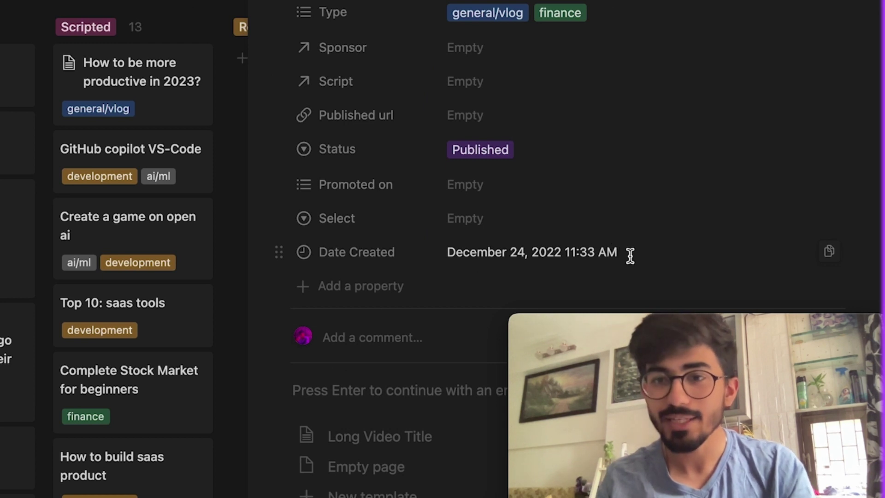
{"action": "left_click_drag", "start_coordinate": [630, 253], "coordinate": [362, 269]}
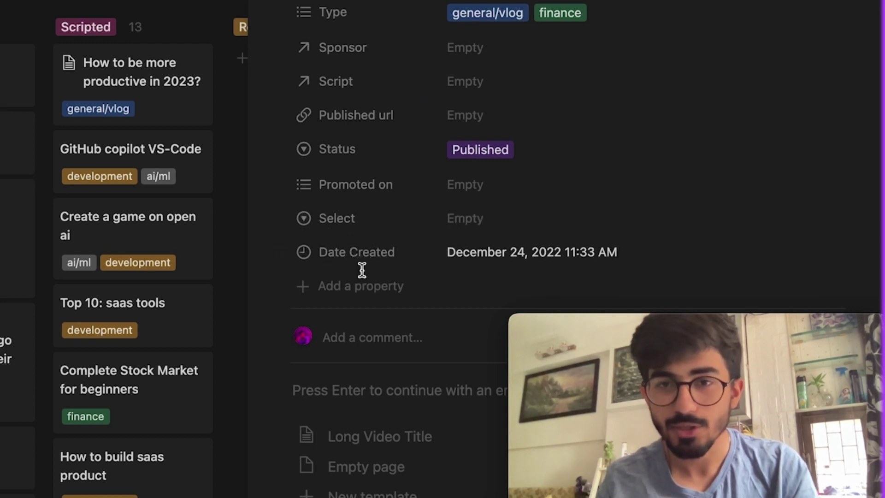
{"action": "left_click", "coordinate": [355, 262]}
{"action": "left_click", "coordinate": [378, 318]}
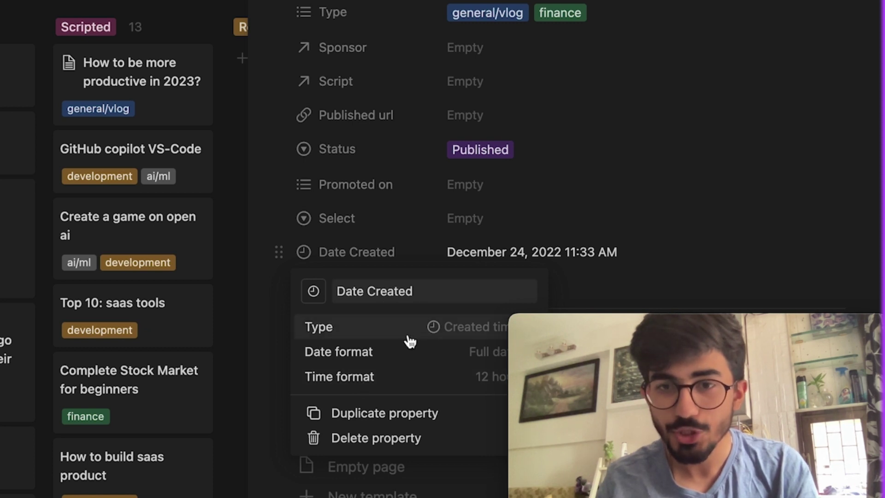
{"action": "left_click_drag", "start_coordinate": [622, 329], "coordinate": [622, 74]}
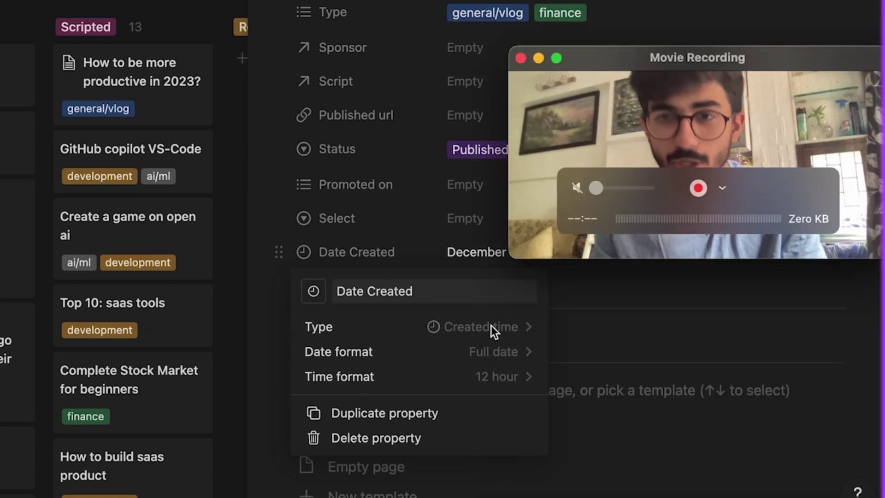
Change the property's type to Date
{"action": "left_click", "coordinate": [507, 326]}
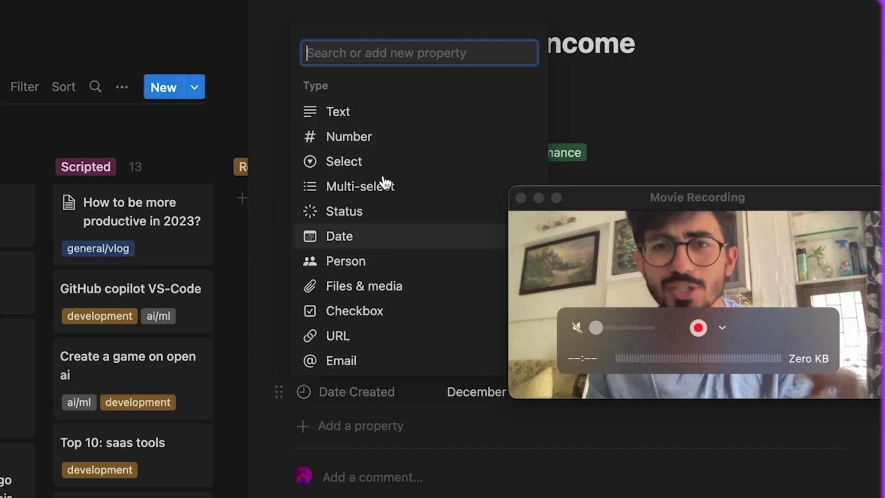
{"action": "type", "text": "date"}
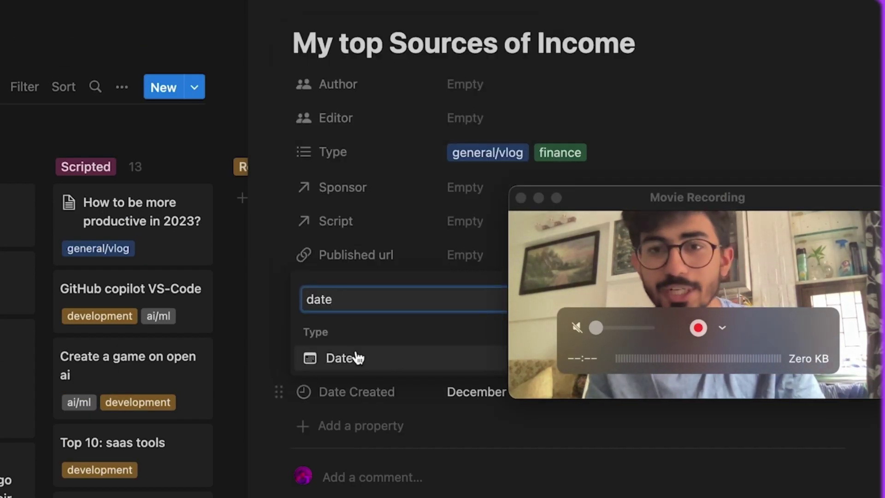
{"action": "left_click", "coordinate": [355, 358]}
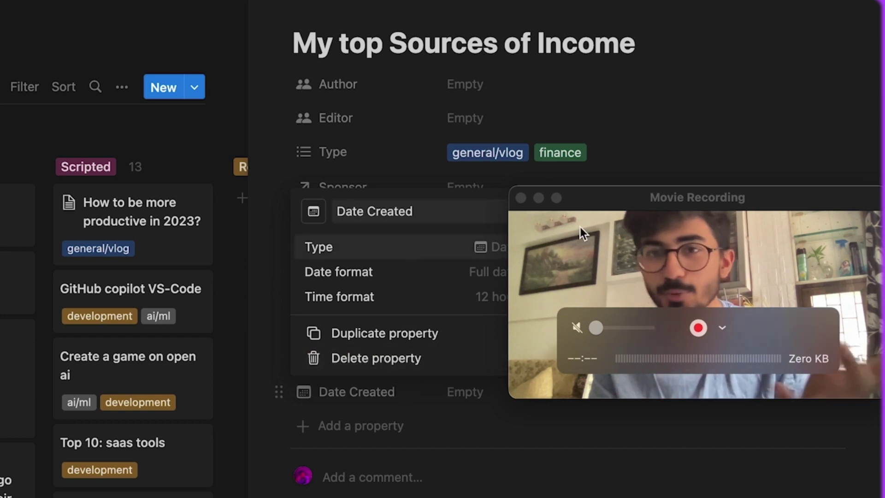
{"action": "left_click_drag", "start_coordinate": [642, 203], "coordinate": [1, 417]}
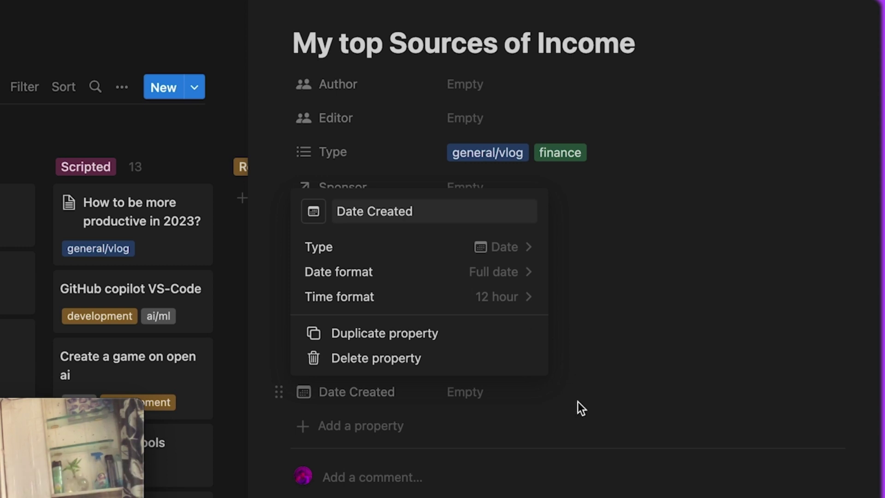
{"action": "left_click", "coordinate": [463, 395]}
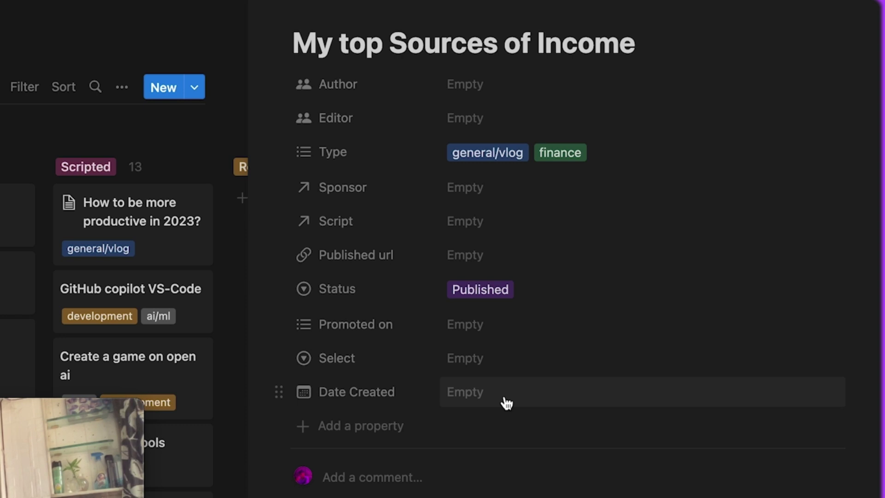
Rename the Date Created property to 'Date Published'
{"action": "left_click", "coordinate": [397, 392]}
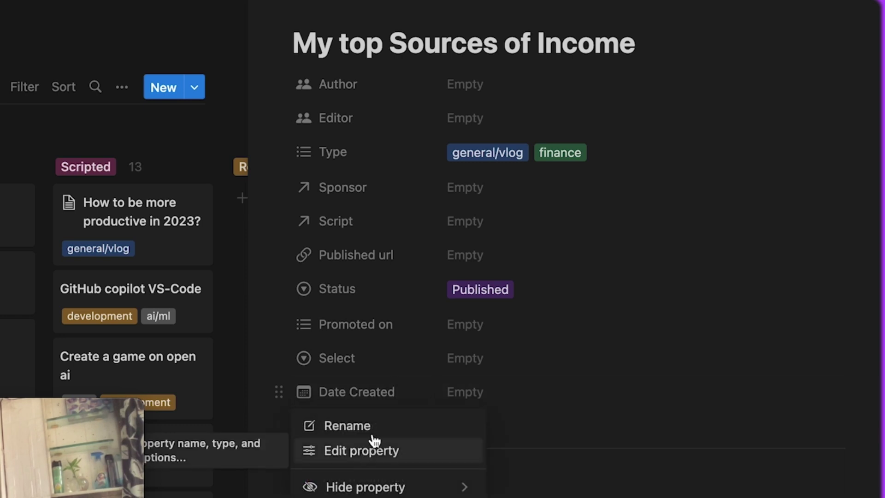
{"action": "left_click", "coordinate": [397, 427]}
{"action": "left_click", "coordinate": [421, 432]}
{"action": "key", "text": "BackSpace"}
{"action": "key", "text": "BackSpace"}
{"action": "key", "text": "BackSpace"}
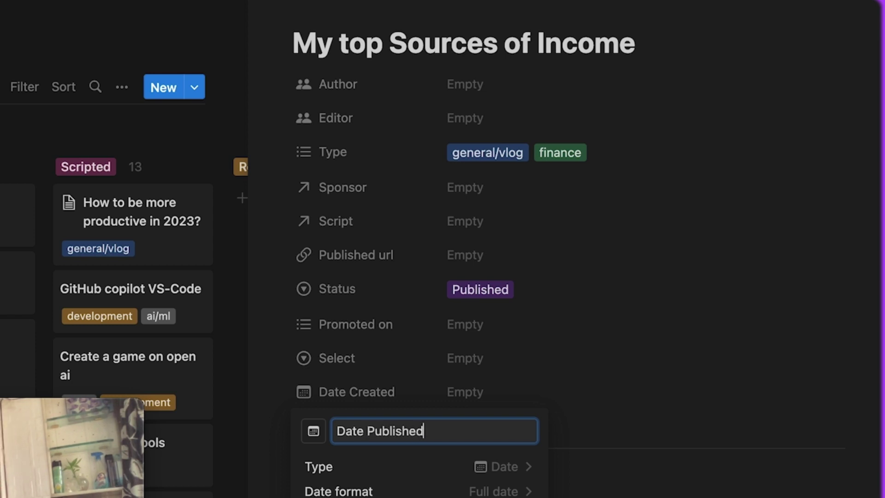
{"action": "type", "text": "Published"}
{"action": "key", "text": "Return"}
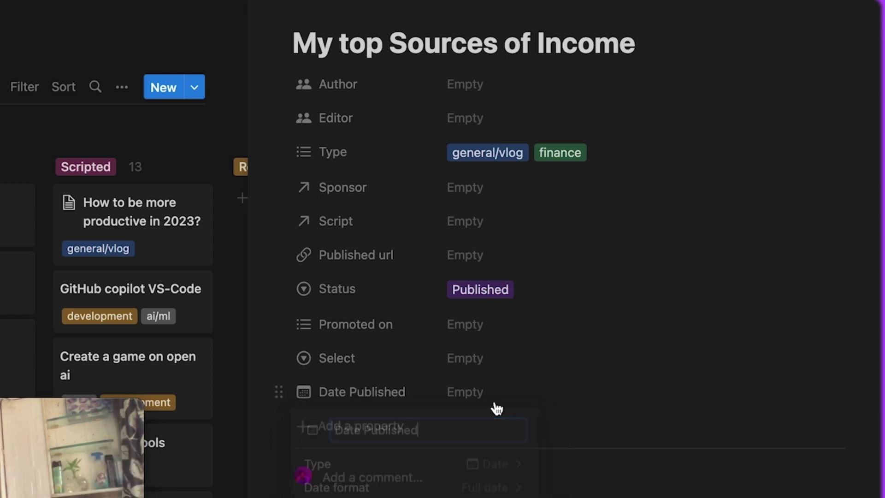
Set Date Published to January 11, 2023 and switch to the Calendar view
{"action": "left_click", "coordinate": [503, 392]}
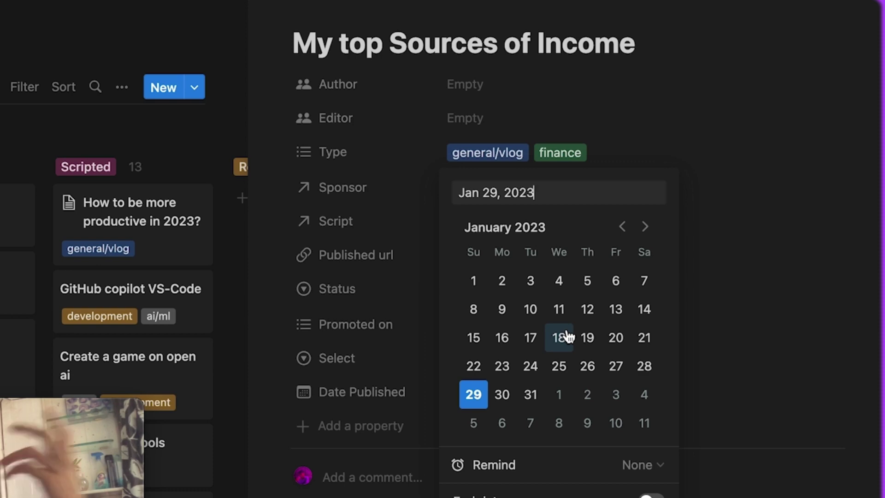
{"action": "left_click", "coordinate": [555, 314]}
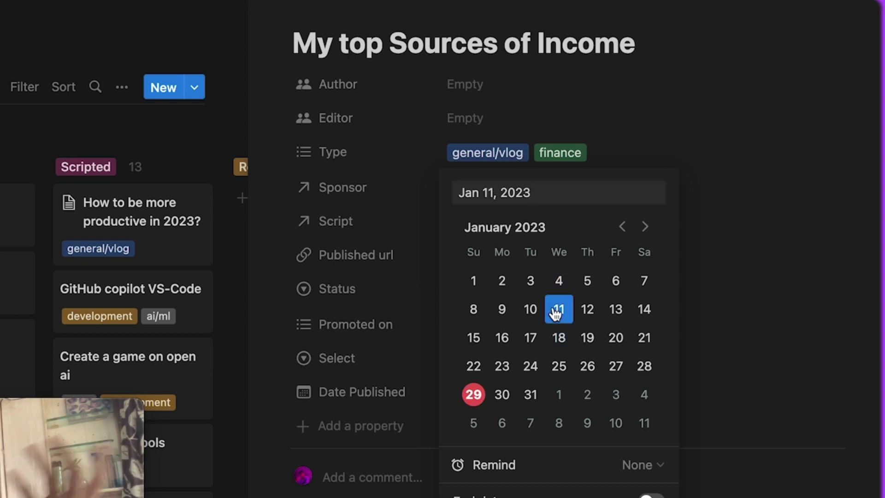
{"action": "left_click", "coordinate": [742, 295]}
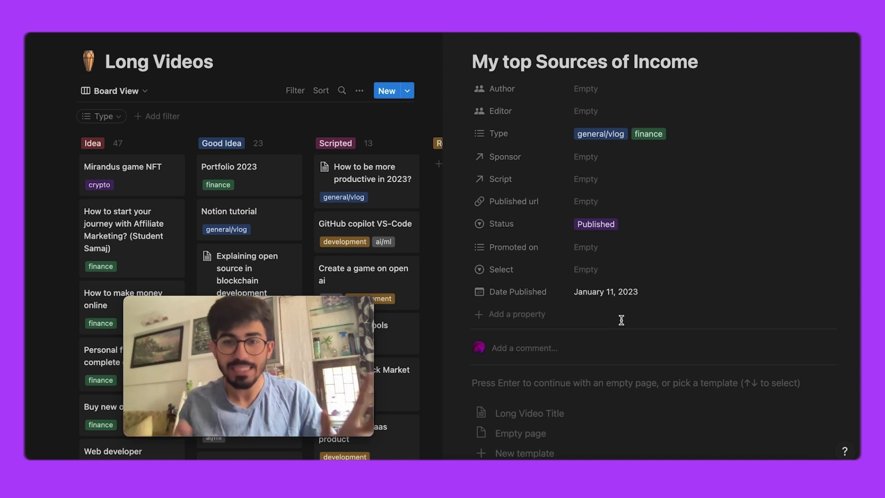
{"action": "left_click", "coordinate": [348, 125]}
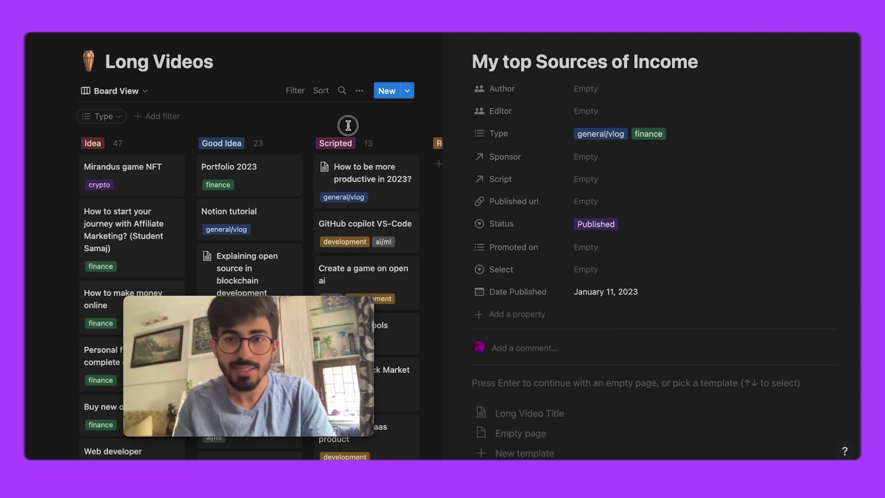
{"action": "left_click", "coordinate": [158, 91]}
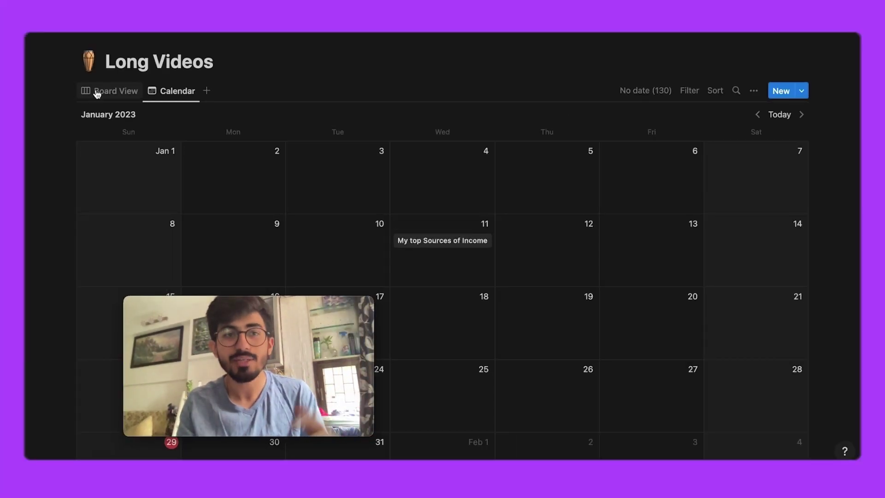
{"action": "left_click", "coordinate": [97, 91]}
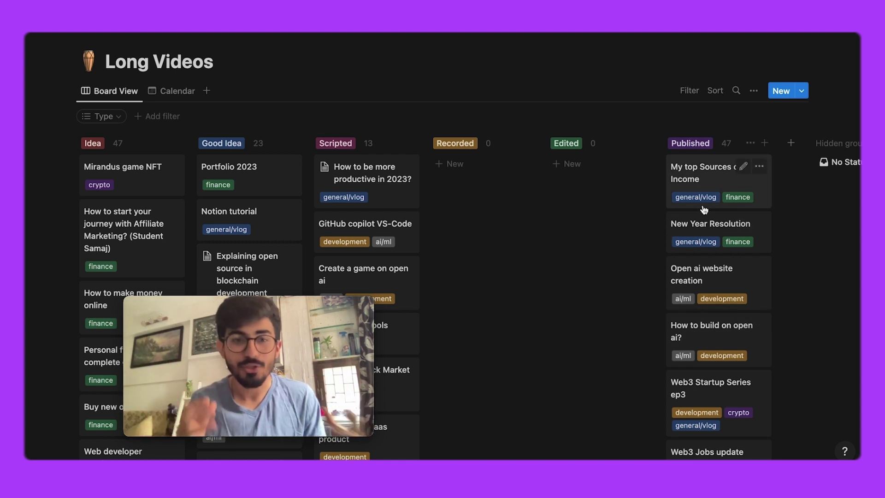
{"action": "left_click", "coordinate": [174, 91]}
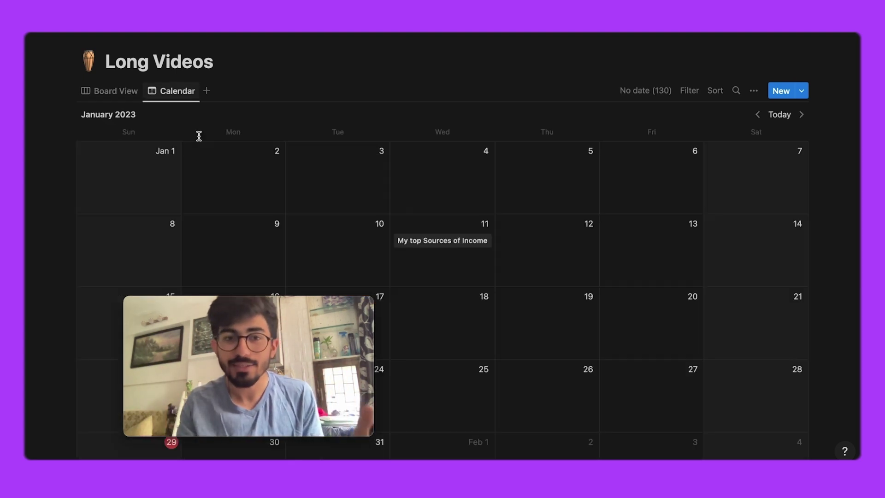
{"action": "left_click_drag", "start_coordinate": [306, 303], "coordinate": [820, 347]}
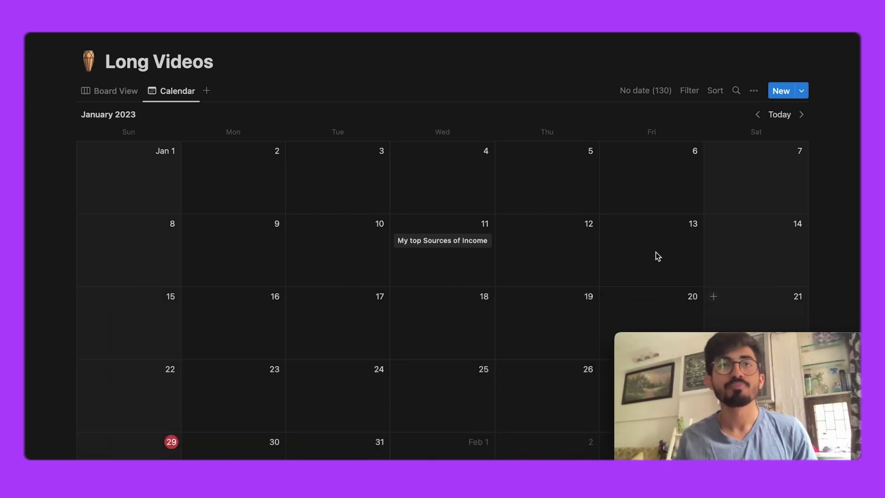
{"action": "mouse_move", "coordinate": [630, 391]}
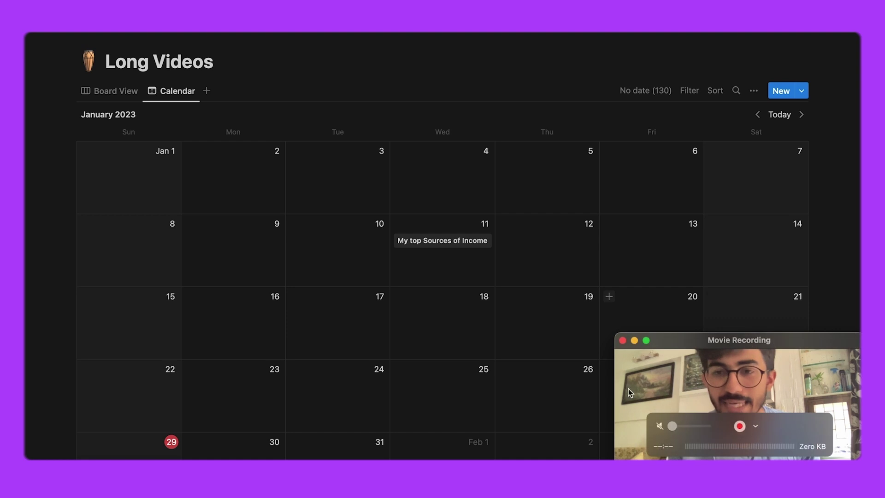
{"action": "left_click_drag", "start_coordinate": [614, 334], "coordinate": [283, 121]}
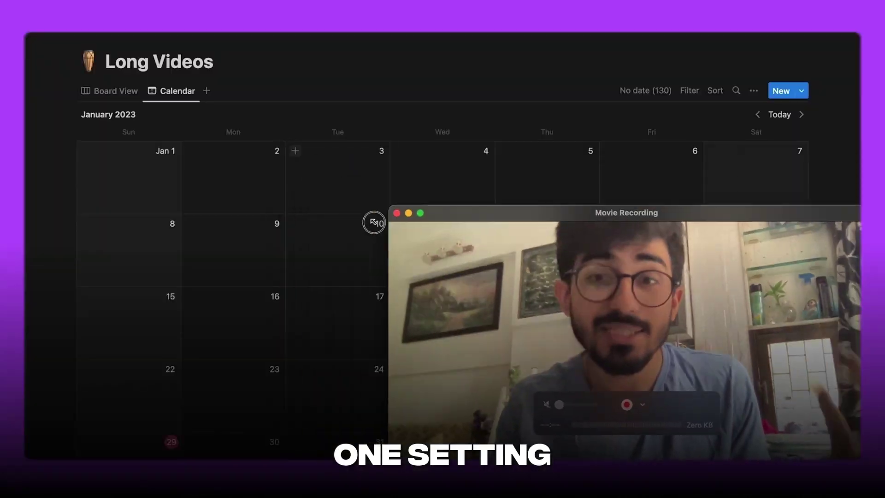
{"action": "left_click_drag", "start_coordinate": [388, 206], "coordinate": [613, 331]}
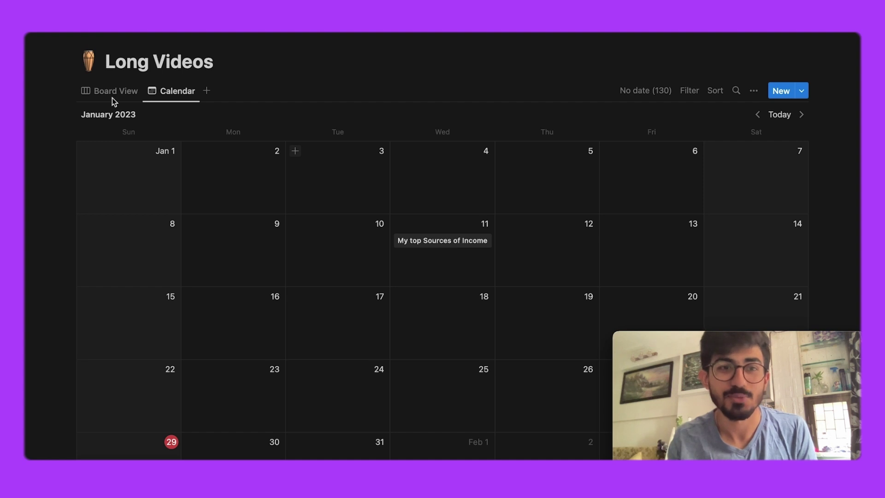
{"action": "left_click", "coordinate": [112, 98]}
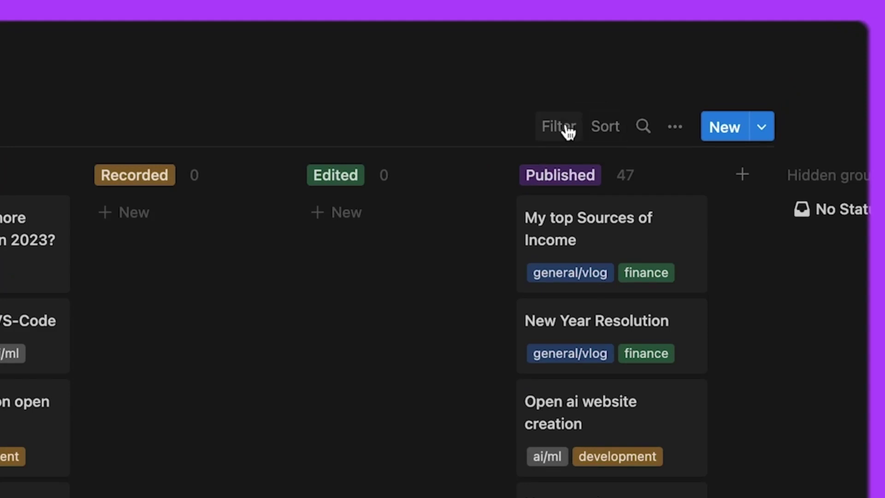
Open the Long Videos board's view options and its Filter settings
{"action": "scroll", "coordinate": [576, 134], "scroll_direction": "up", "scroll_amount": 2}
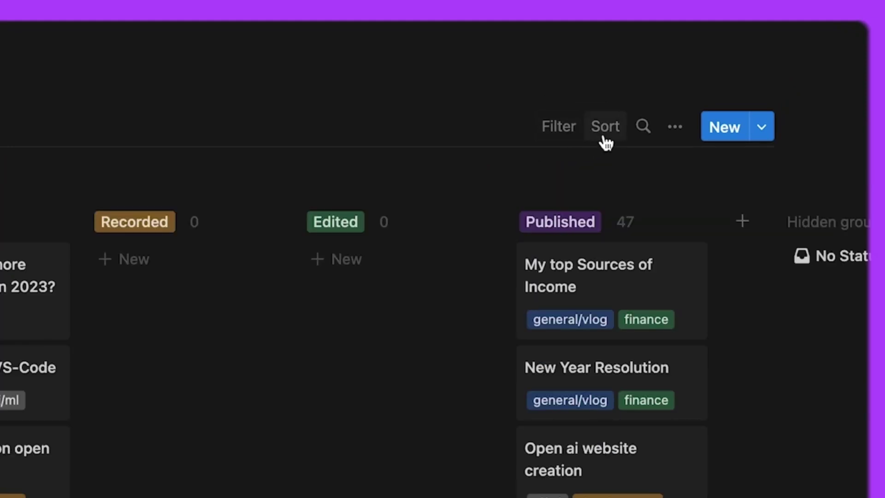
{"action": "left_click", "coordinate": [677, 134]}
{"action": "left_click", "coordinate": [528, 334]}
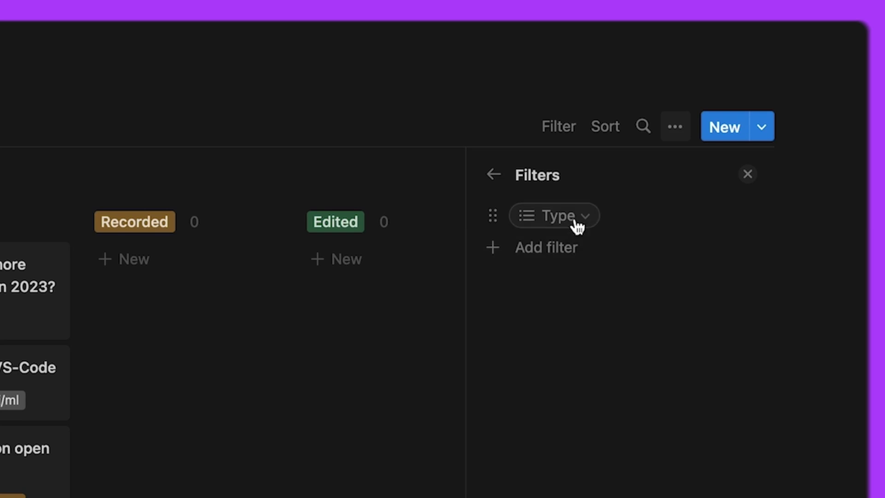
{"action": "left_click", "coordinate": [565, 250]}
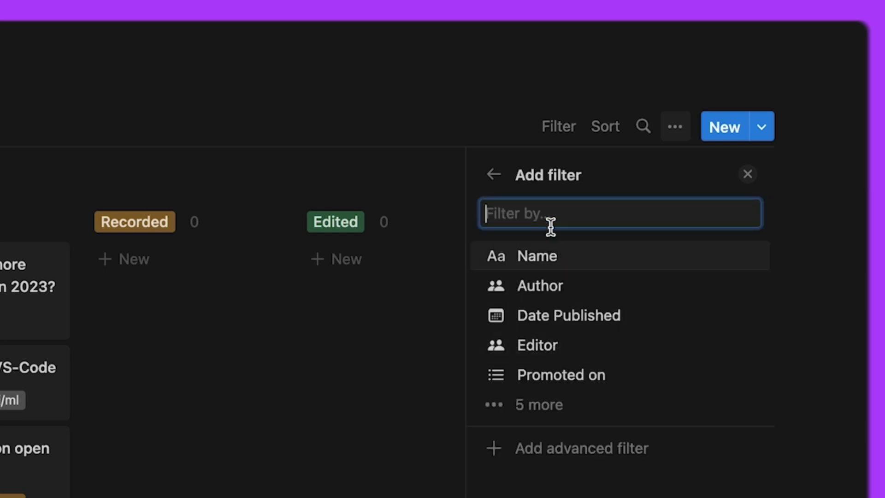
{"action": "type", "text": "ty"}
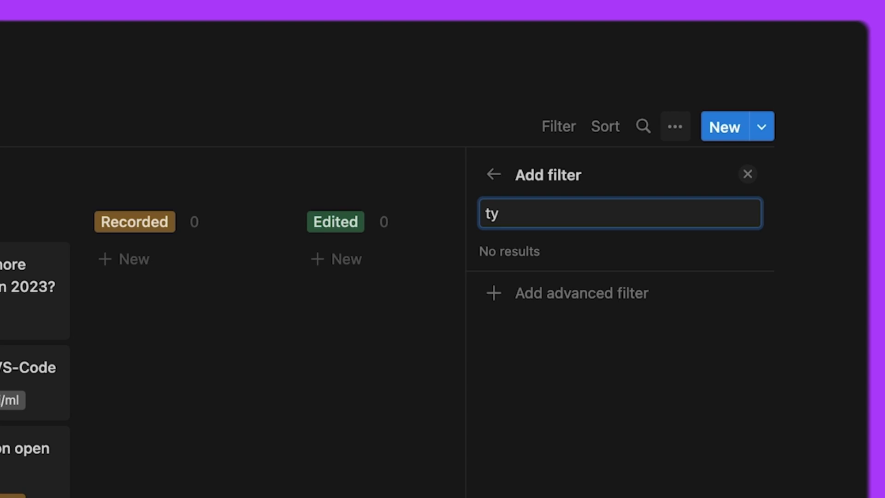
{"action": "key", "text": "BackSpace"}
{"action": "key", "text": "BackSpace"}
{"action": "left_click", "coordinate": [553, 462]}
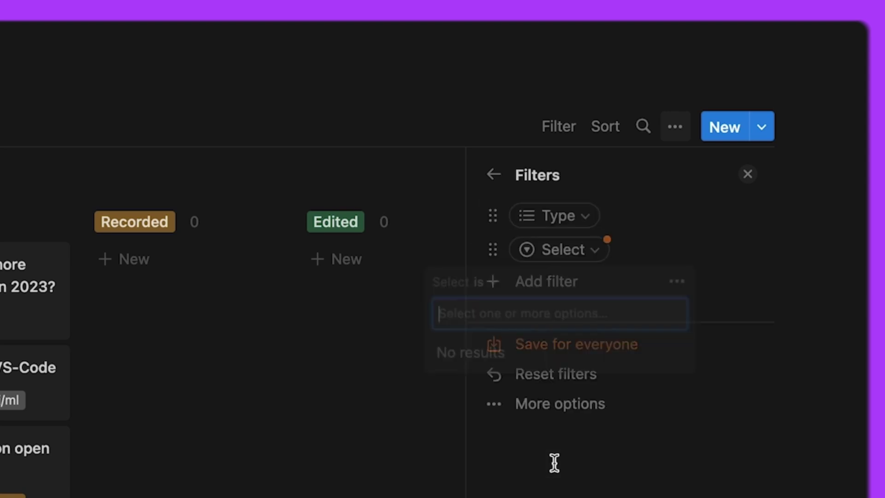
{"action": "left_click", "coordinate": [575, 219]}
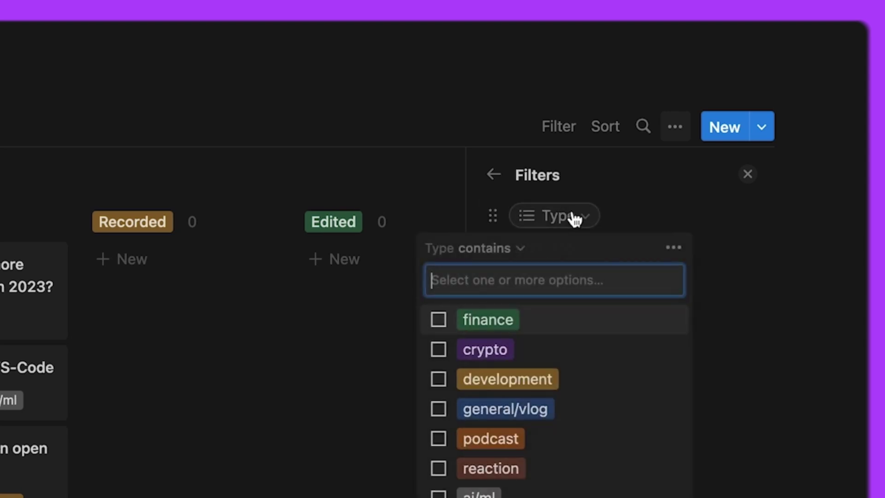
{"action": "left_click", "coordinate": [553, 333]}
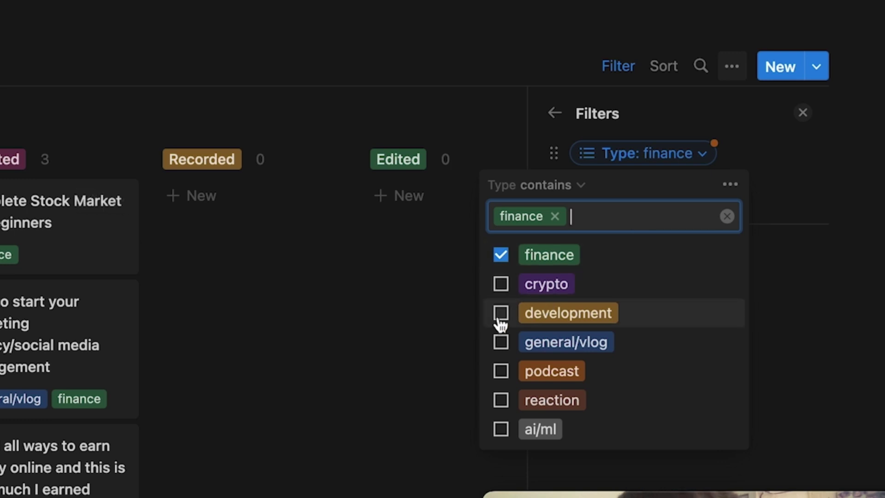
{"action": "left_click", "coordinate": [501, 313]}
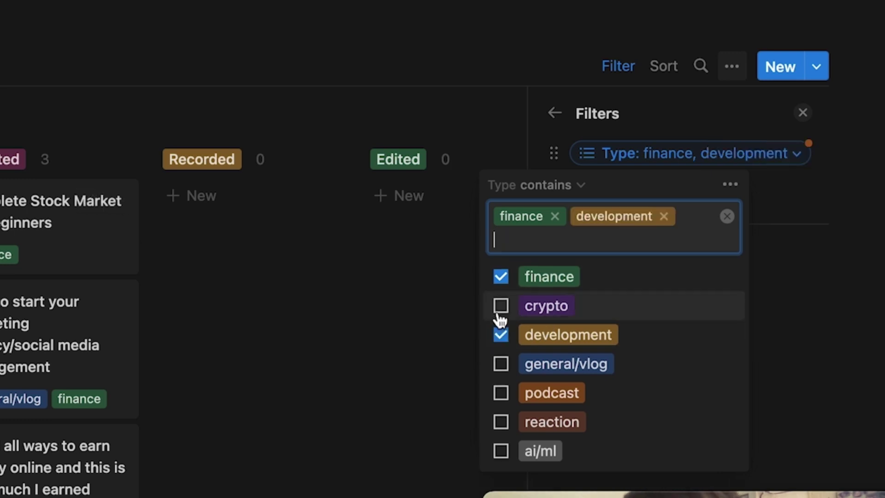
{"action": "left_click", "coordinate": [500, 277]}
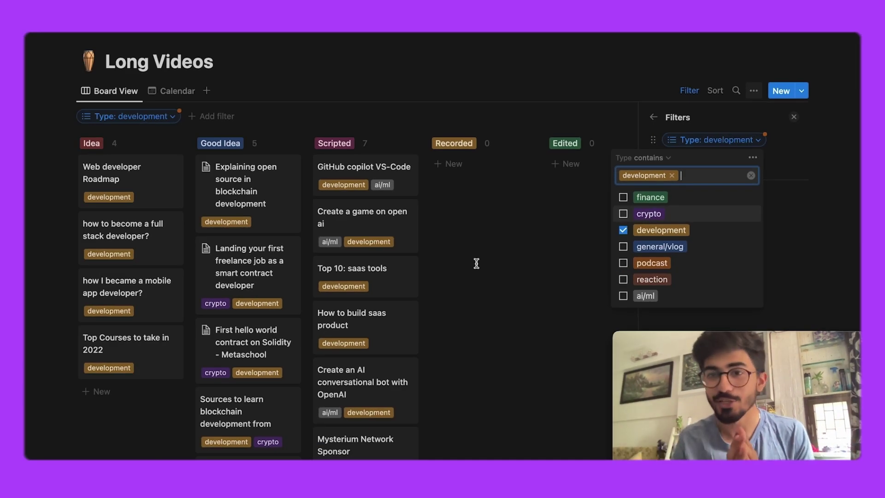
{"action": "left_click", "coordinate": [623, 230]}
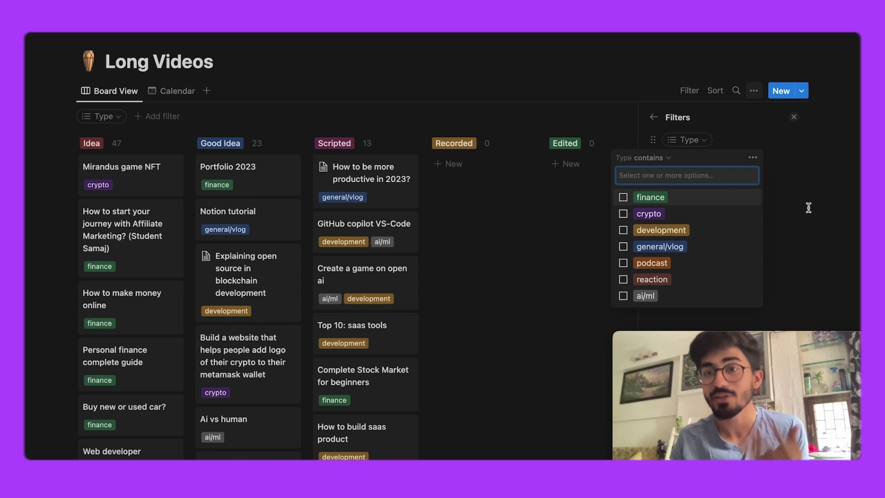
{"action": "left_click", "coordinate": [808, 208]}
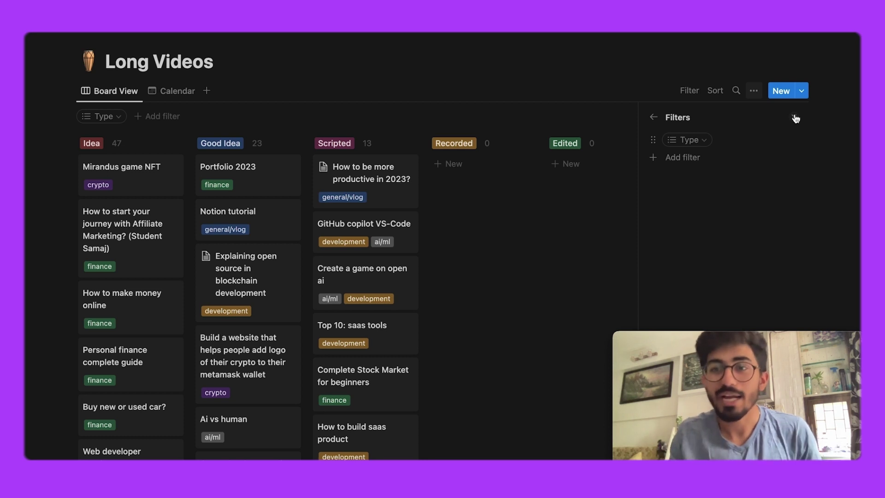
{"action": "left_click", "coordinate": [654, 117]}
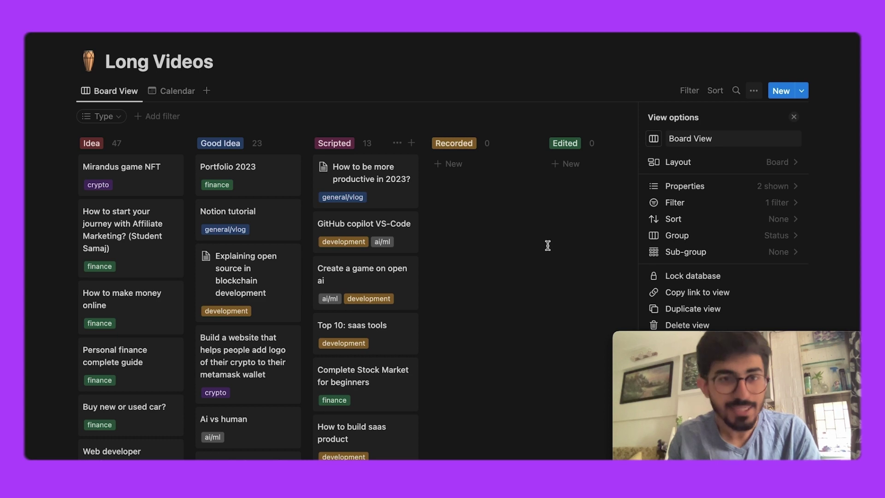
Drag the Notion tutorial card from Good Idea to the top of Scripted
{"action": "left_click", "coordinate": [548, 245]}
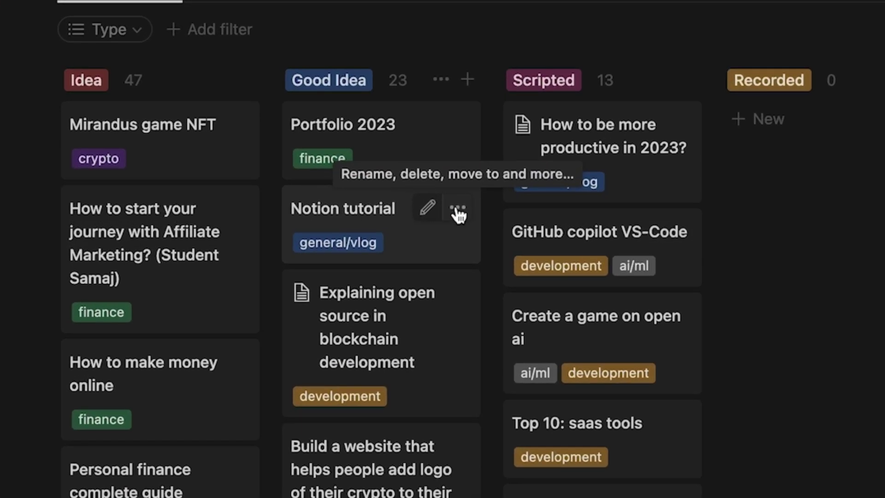
{"action": "left_click_drag", "start_coordinate": [330, 223], "coordinate": [594, 100]}
{"action": "scroll", "coordinate": [875, 408], "scroll_direction": "right", "scroll_amount": 10}
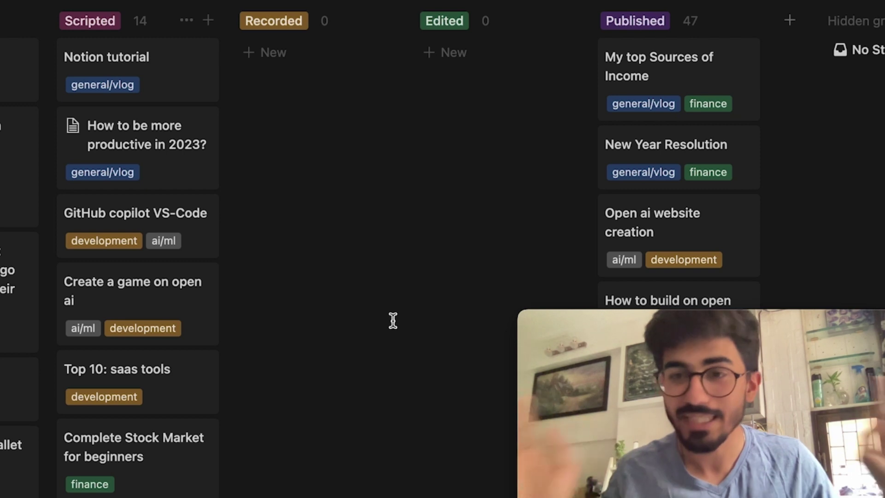
Move the Notion tutorial card into Recorded and dock the sidebar page list
{"action": "left_click_drag", "start_coordinate": [134, 83], "coordinate": [318, 104]}
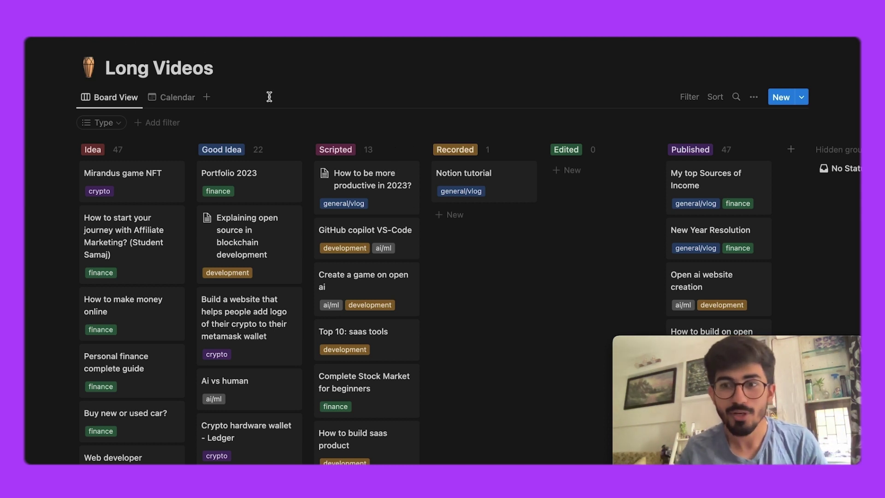
{"action": "mouse_move", "coordinate": [29, 69]}
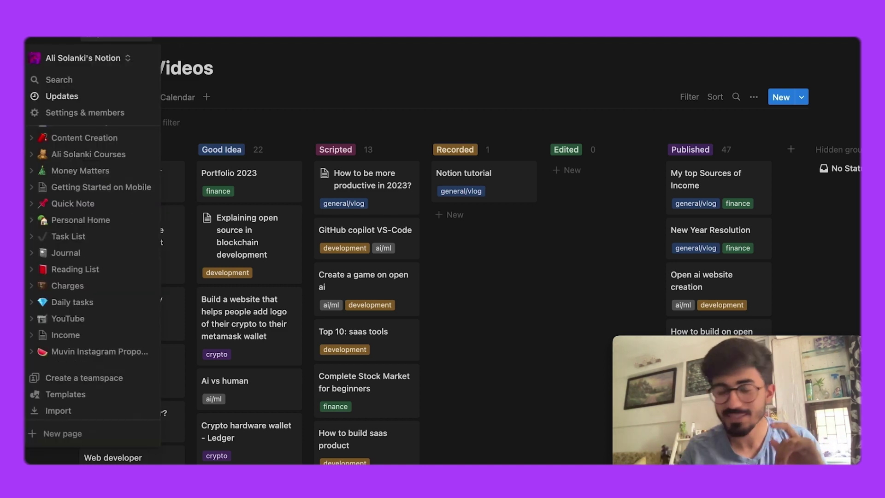
{"action": "key", "text": "super+backslash"}
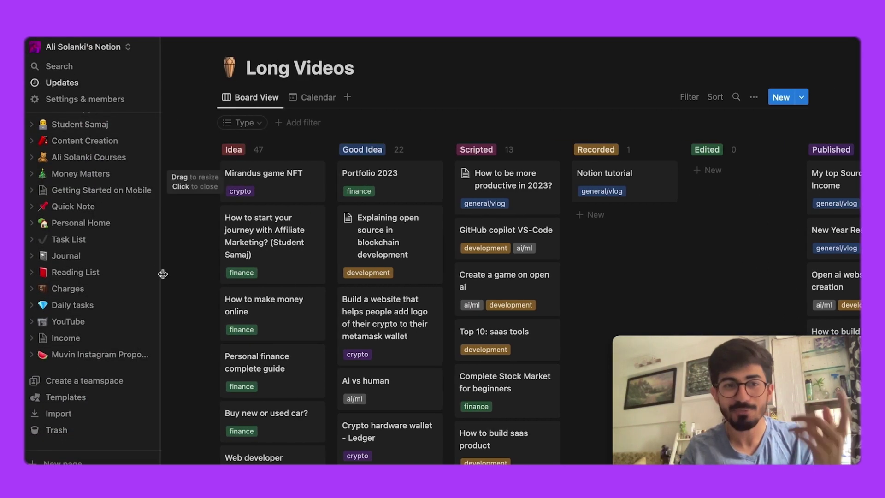
{"action": "scroll", "coordinate": [122, 253], "scroll_direction": "up", "scroll_amount": 5}
{"action": "scroll", "coordinate": [122, 253], "scroll_direction": "up", "scroll_amount": 8}
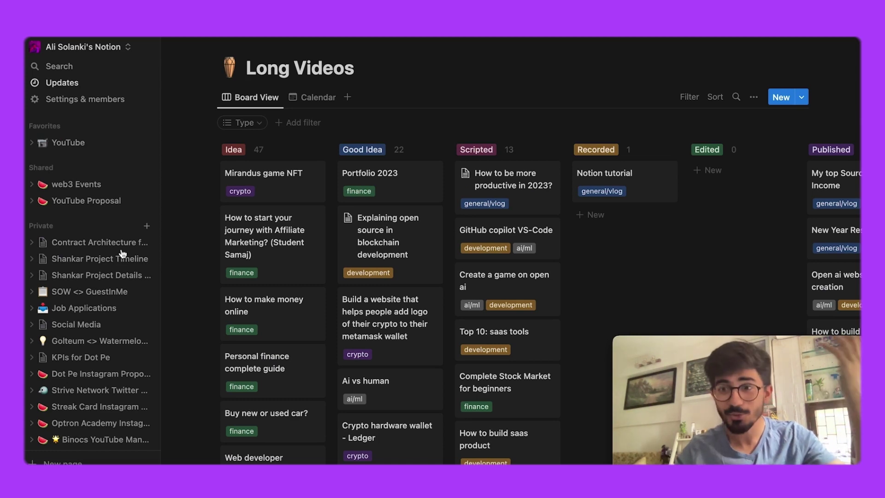
Load alisolanki.com in a new tab and scroll through the whole site
{"action": "key", "text": "super+Tab"}
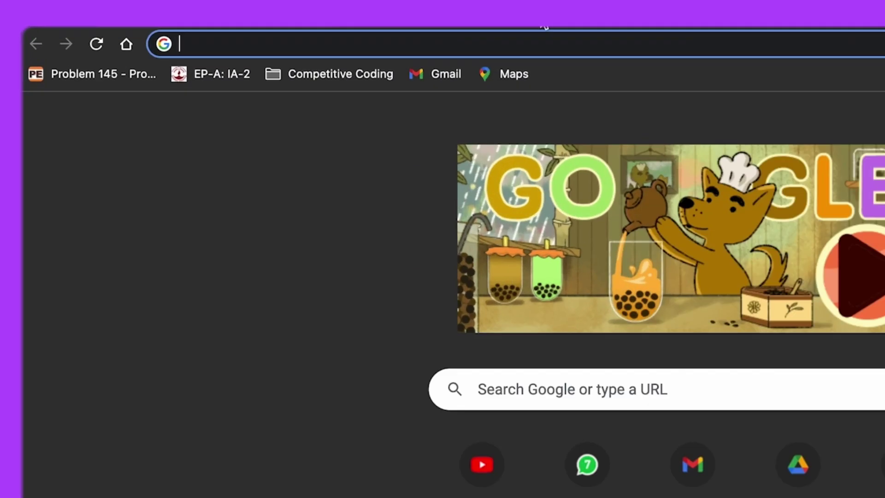
{"action": "type", "text": "alisolanki.com"}
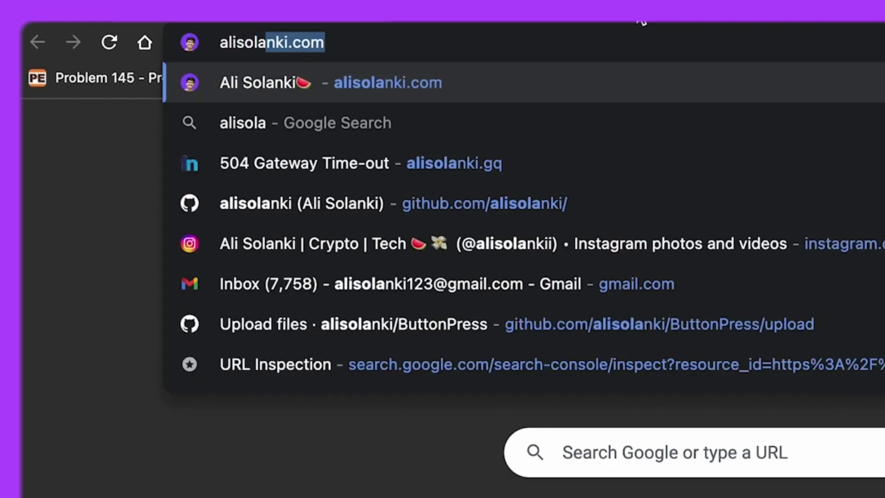
{"action": "key", "text": "Return"}
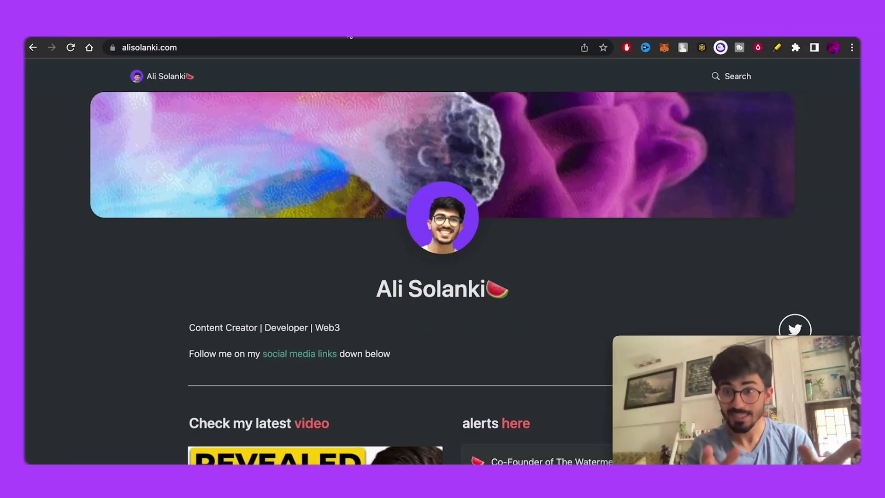
{"action": "scroll", "coordinate": [471, 197], "scroll_direction": "down", "scroll_amount": 3}
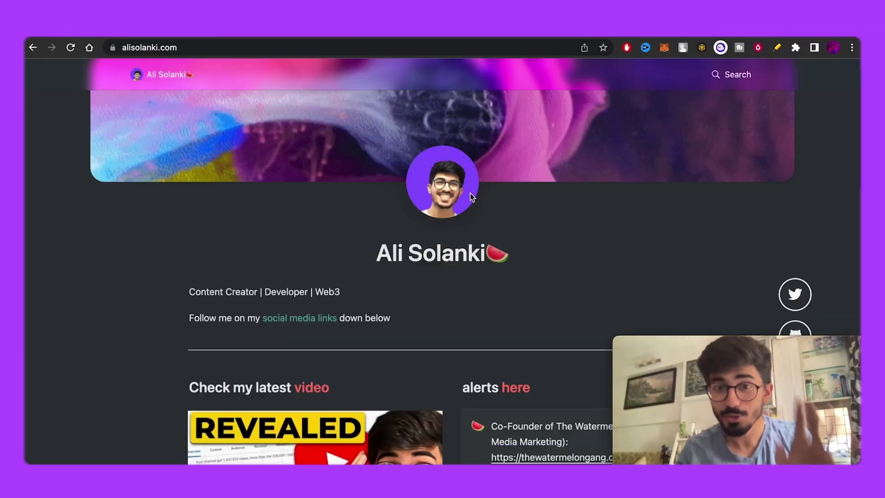
{"action": "scroll", "coordinate": [471, 197], "scroll_direction": "down", "scroll_amount": 2}
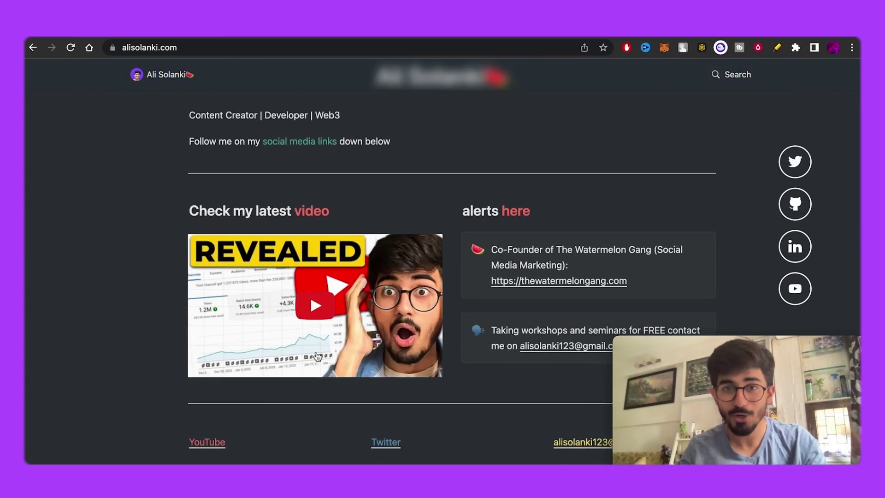
{"action": "scroll", "coordinate": [504, 418], "scroll_direction": "down", "scroll_amount": 15}
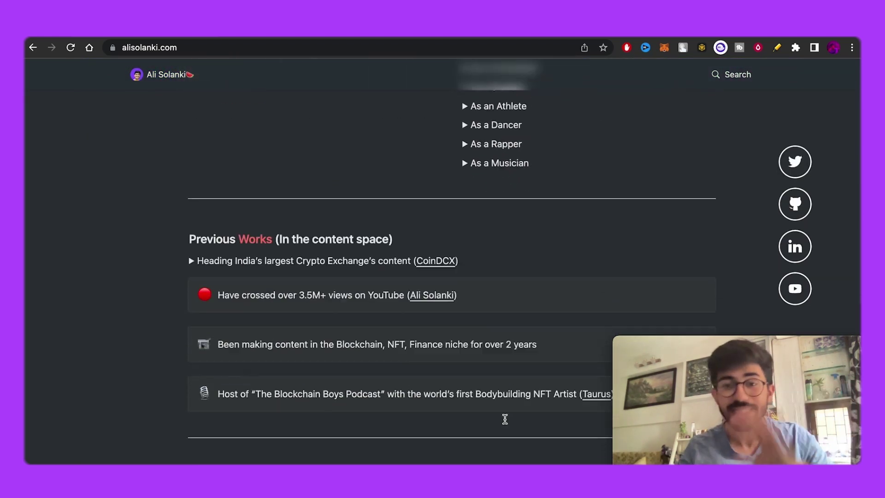
{"action": "scroll", "coordinate": [504, 419], "scroll_direction": "down", "scroll_amount": 4}
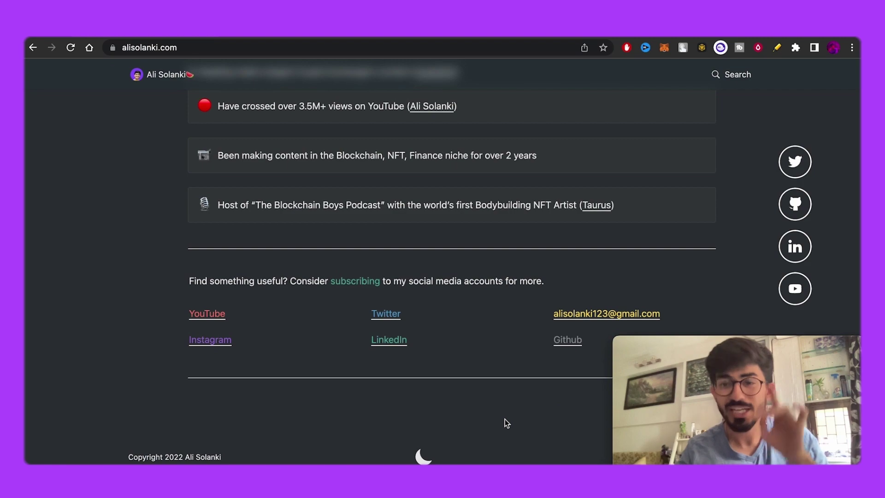
{"action": "scroll", "coordinate": [505, 418], "scroll_direction": "up", "scroll_amount": 20}
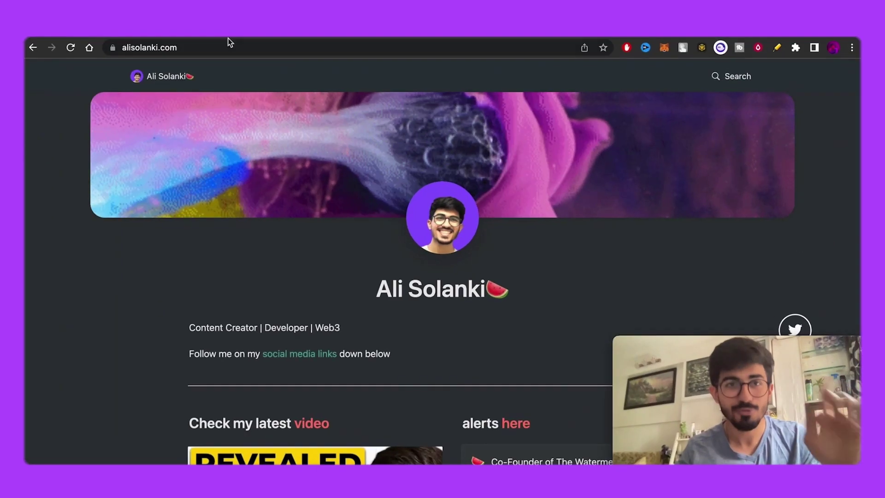
{"action": "key", "text": "super+t"}
Search YouTube for the creator's Notion website video and browse the results
{"action": "type", "text": "youtube"}
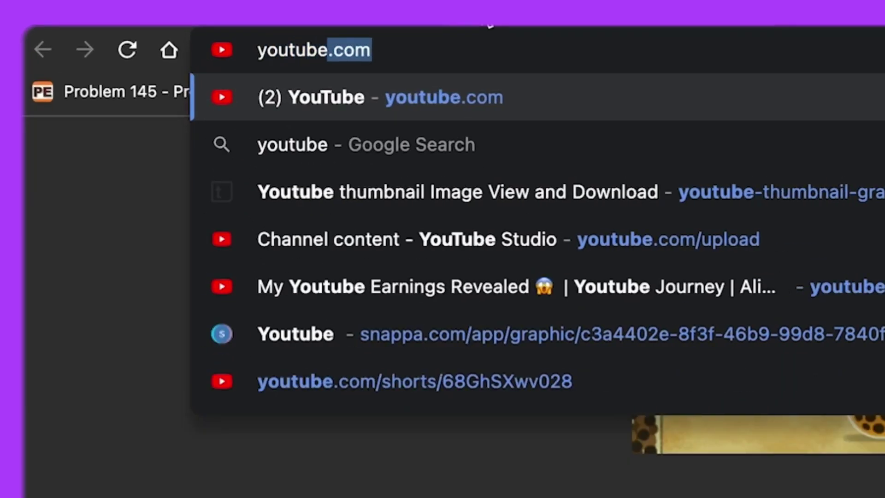
{"action": "key", "text": "Return"}
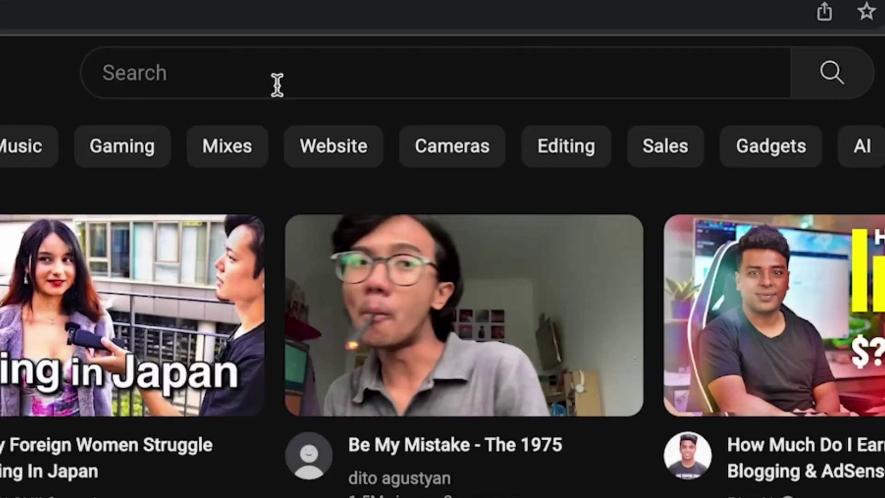
{"action": "left_click", "coordinate": [276, 85]}
{"action": "type", "text": "ali"}
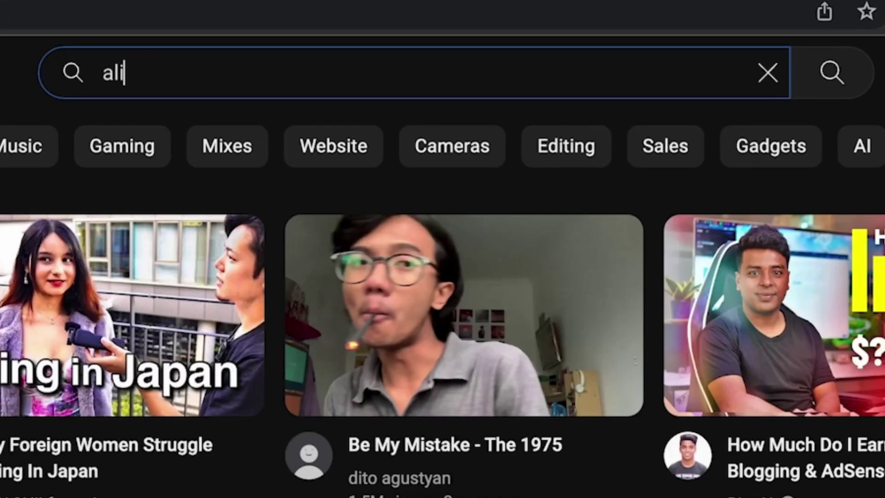
{"action": "type", "text": " solanki "}
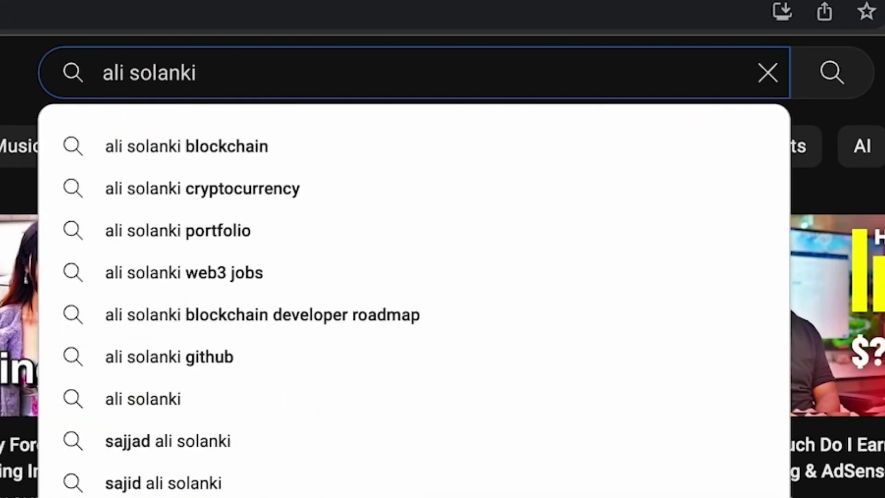
{"action": "type", "text": "notion websi"}
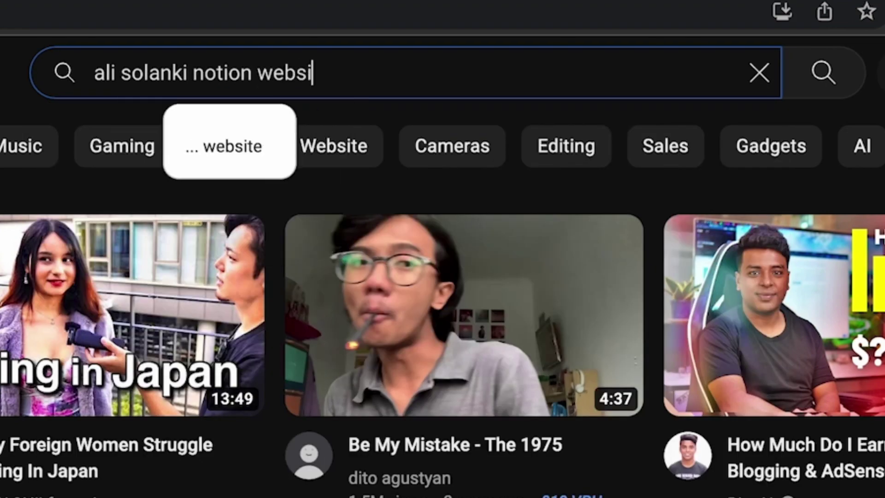
{"action": "type", "text": "te"}
{"action": "key", "text": "Return"}
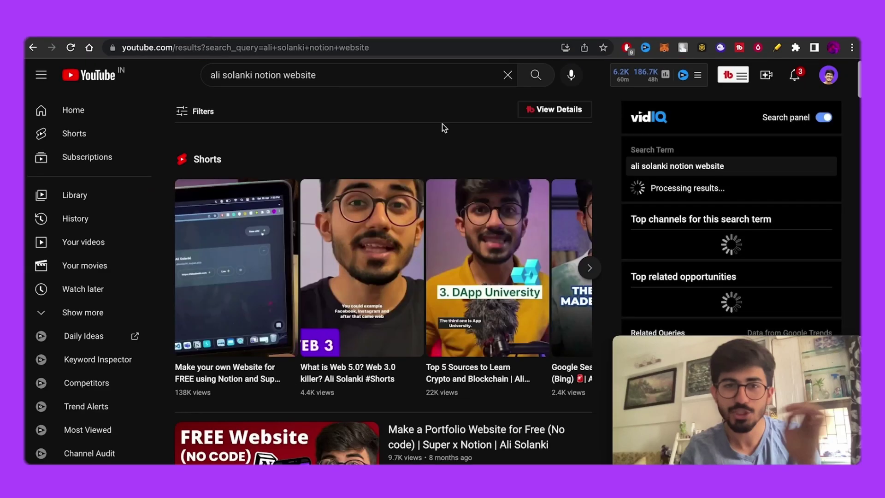
{"action": "scroll", "coordinate": [480, 130], "scroll_direction": "down", "scroll_amount": 1}
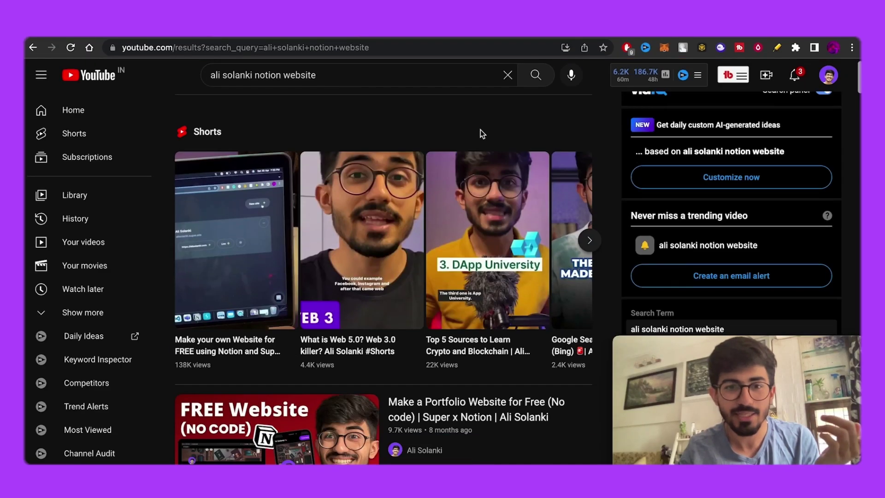
{"action": "scroll", "coordinate": [481, 129], "scroll_direction": "down", "scroll_amount": 5}
{"action": "mouse_move", "coordinate": [323, 203]}
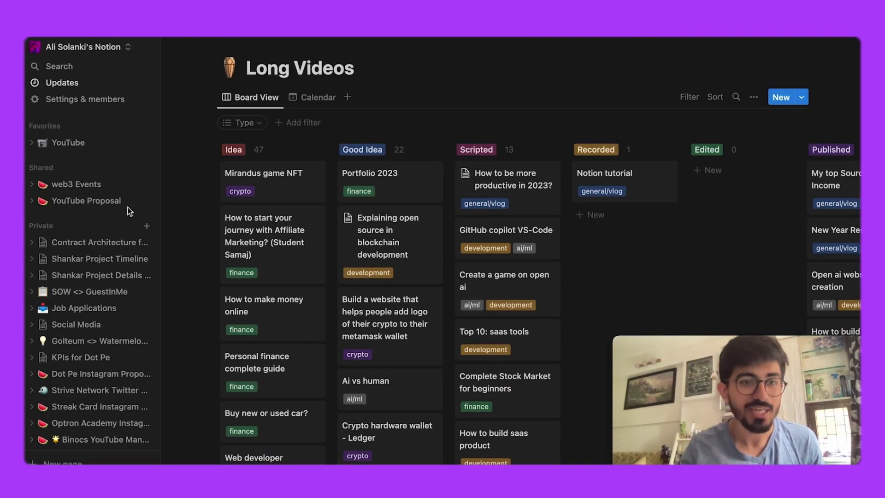
Create a private page titled after the creator's website, as an empty page with an icon
{"action": "scroll", "coordinate": [118, 227], "scroll_direction": "down", "scroll_amount": 3}
{"action": "scroll", "coordinate": [125, 228], "scroll_direction": "up", "scroll_amount": 2}
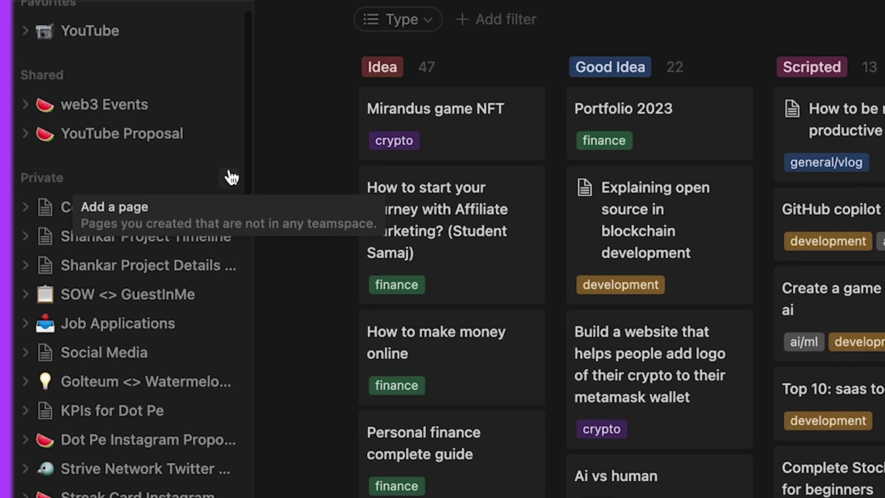
{"action": "left_click", "coordinate": [232, 177]}
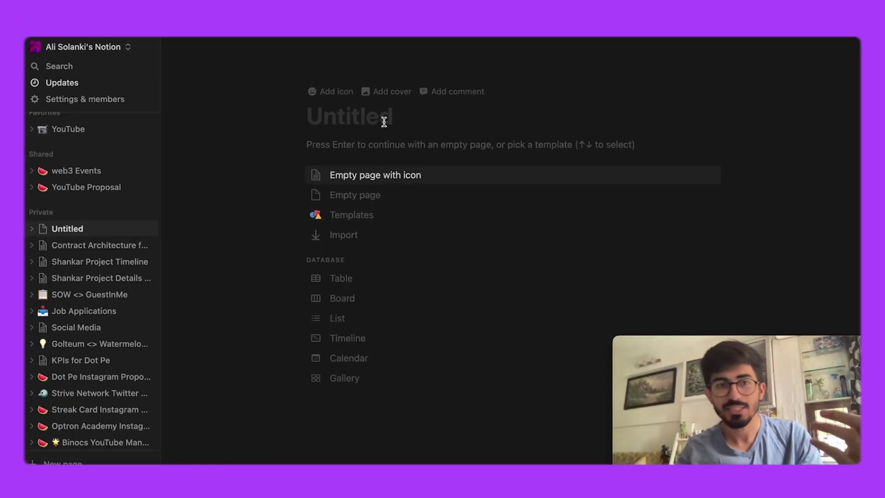
{"action": "left_click", "coordinate": [149, 47]}
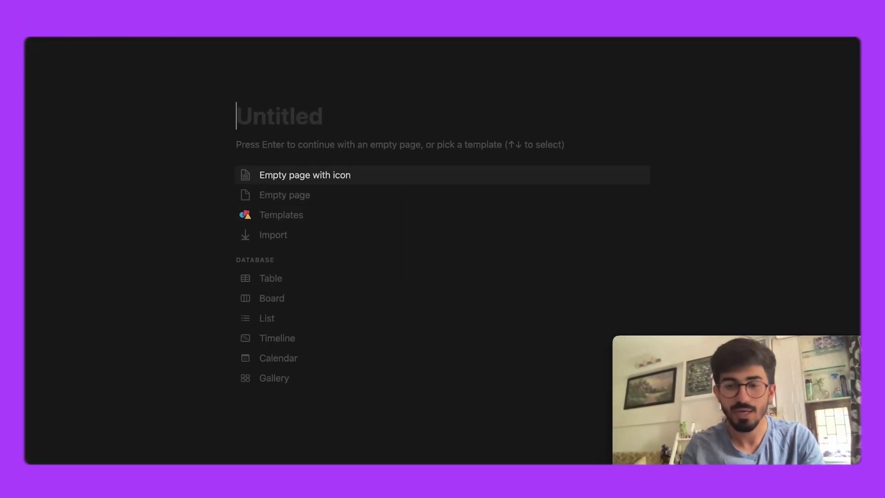
{"action": "type", "text": "AI i"}
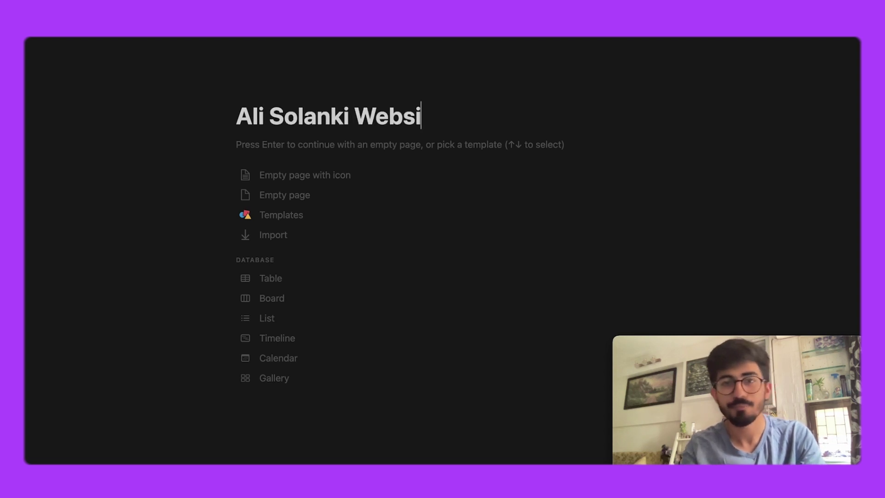
{"action": "left_click", "coordinate": [329, 179]}
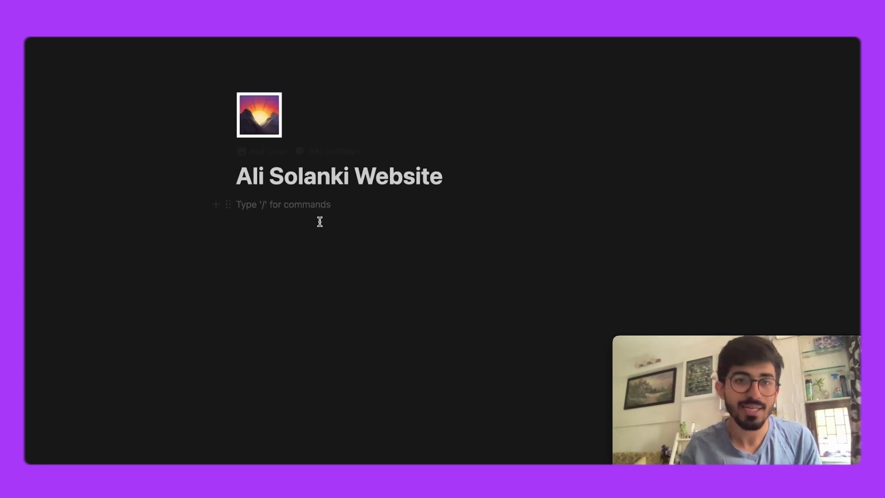
Change the page icon to the watermelon emoji found by filtering 'waterm'
{"action": "left_click", "coordinate": [254, 119]}
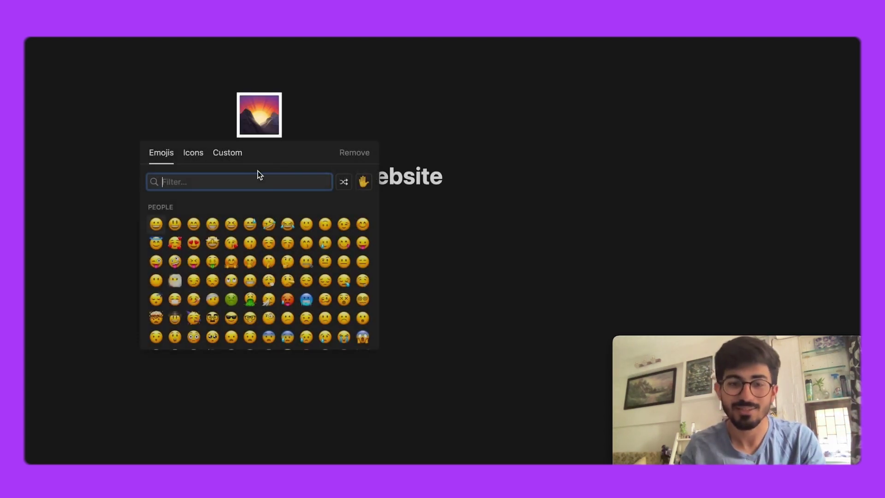
{"action": "type", "text": "waterme"}
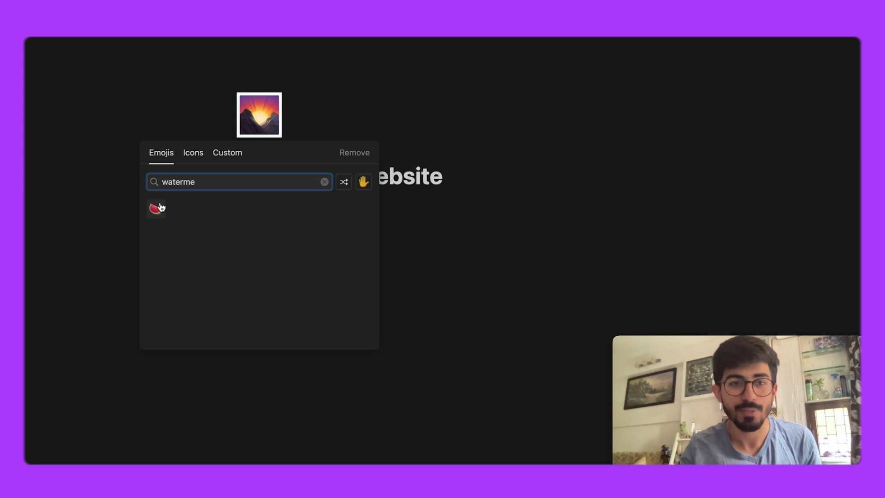
{"action": "left_click", "coordinate": [156, 208]}
{"action": "left_click", "coordinate": [449, 203]}
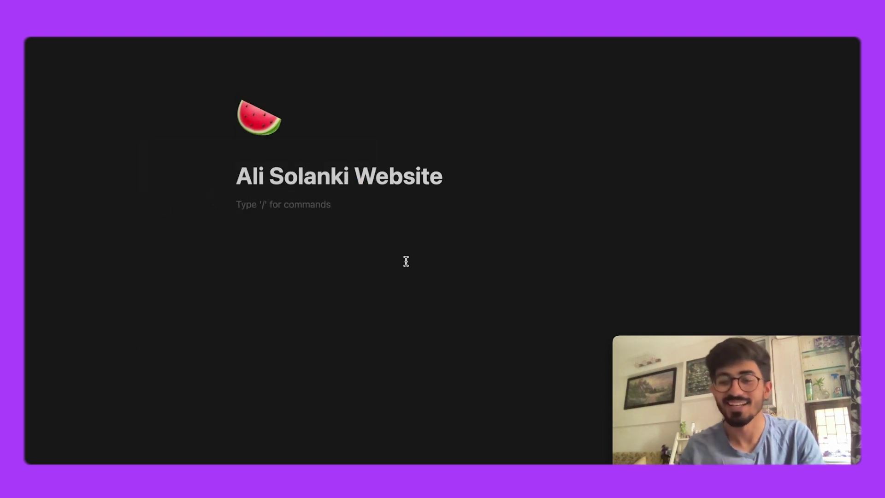
{"action": "type", "text": "/"}
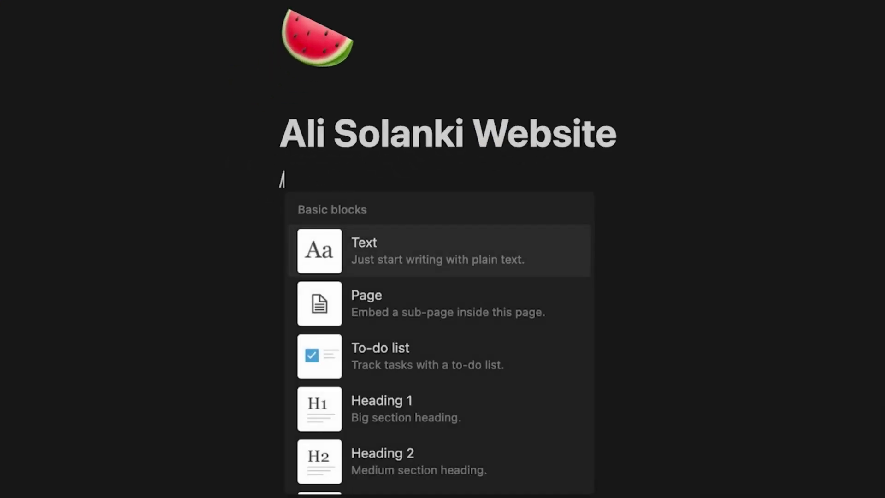
Add an Introduction Heading 1 at the top of the page body
{"action": "key", "text": "Down"}
{"action": "key", "text": "Down"}
{"action": "key", "text": "Down"}
{"action": "key", "text": "Down"}
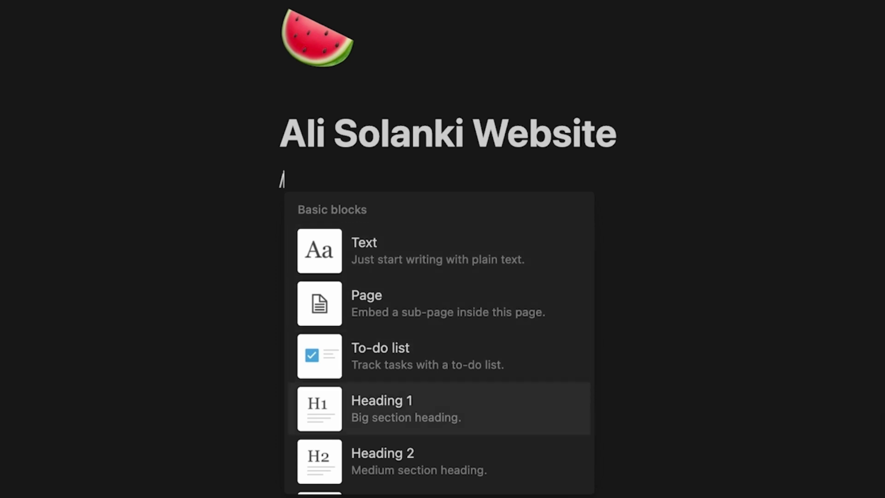
{"action": "key", "text": "Up"}
{"action": "key", "text": "Return"}
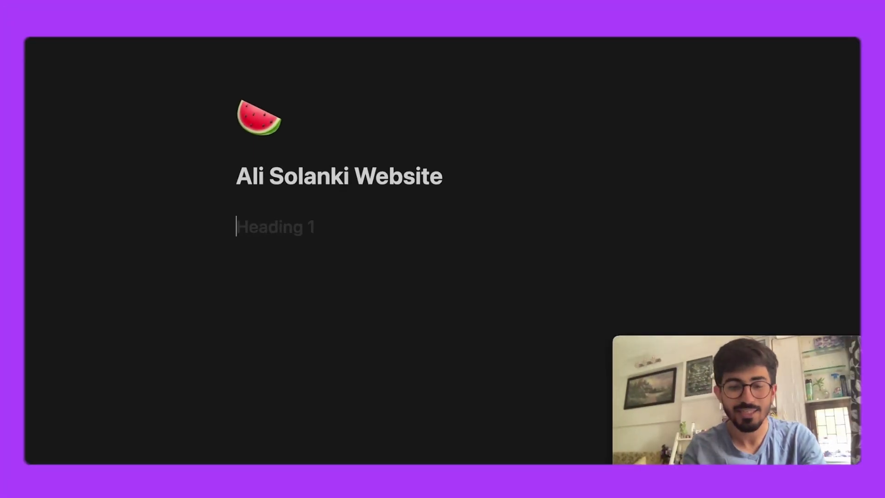
{"action": "type", "text": "Introduction"}
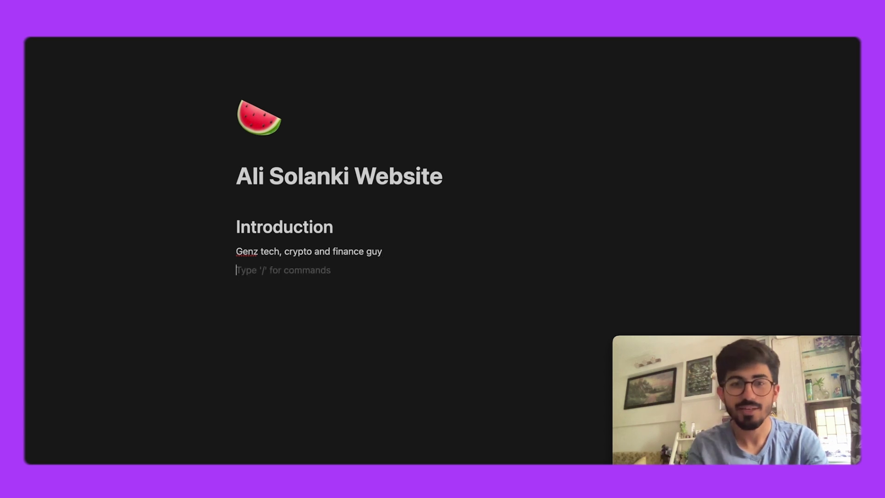
Add a Links heading with Follow me:, YouTube, Instagram, Twitter and LinkedIn lines
{"action": "type", "text": "/"}
{"action": "scroll", "coordinate": [374, 382], "scroll_direction": "down", "scroll_amount": 2}
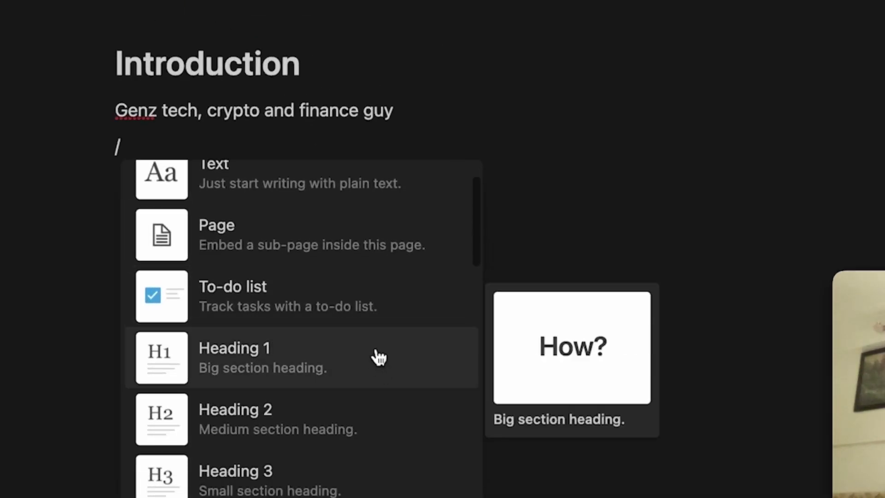
{"action": "left_click", "coordinate": [326, 360]}
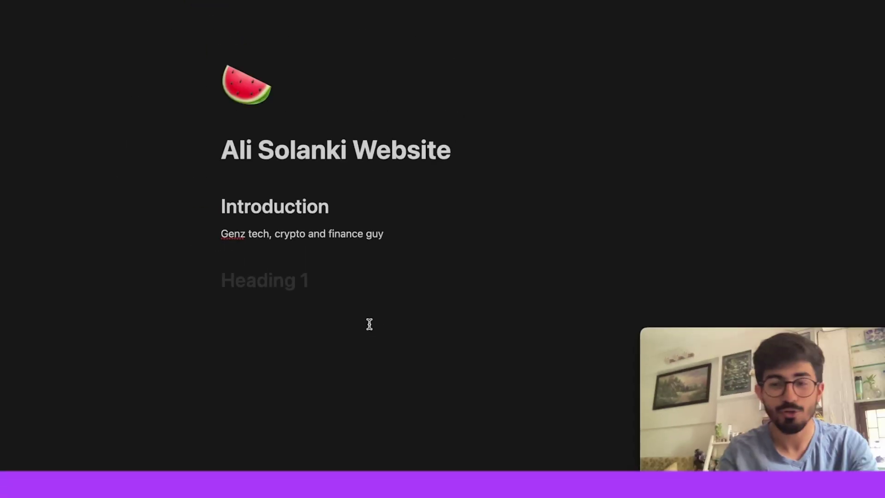
{"action": "type", "text": "Links"}
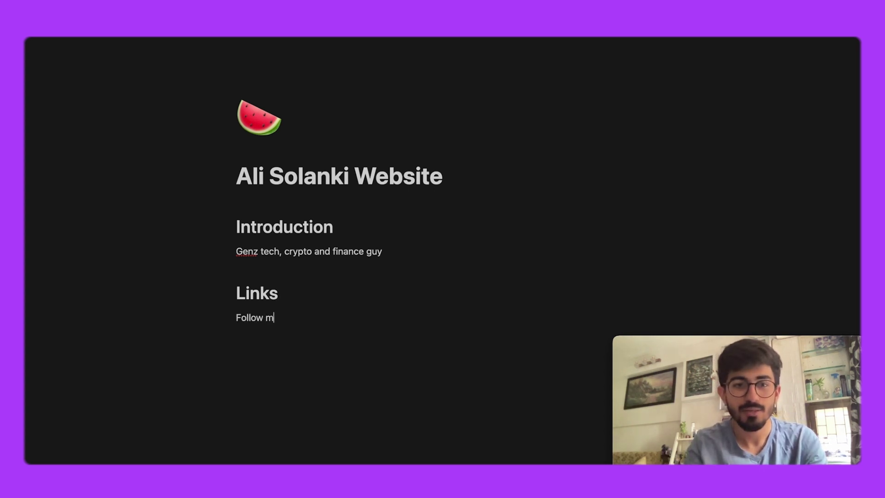
{"action": "type", "text": "/"}
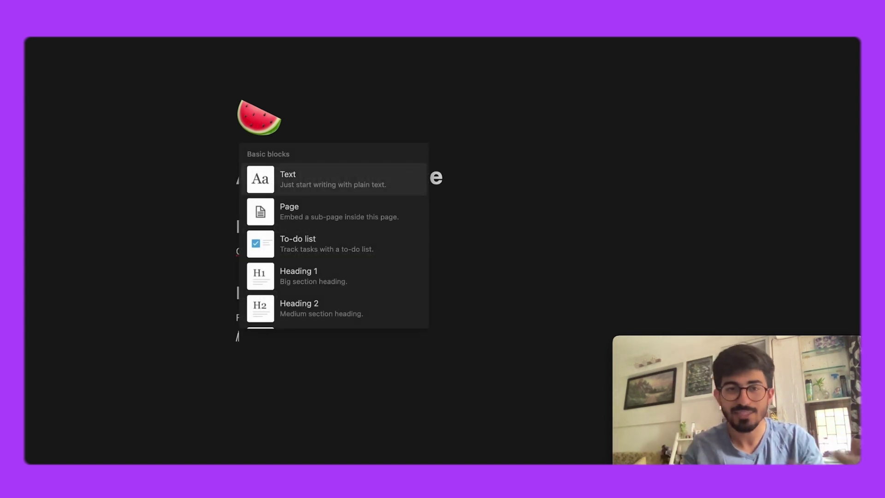
{"action": "key", "text": "BackSpace"}
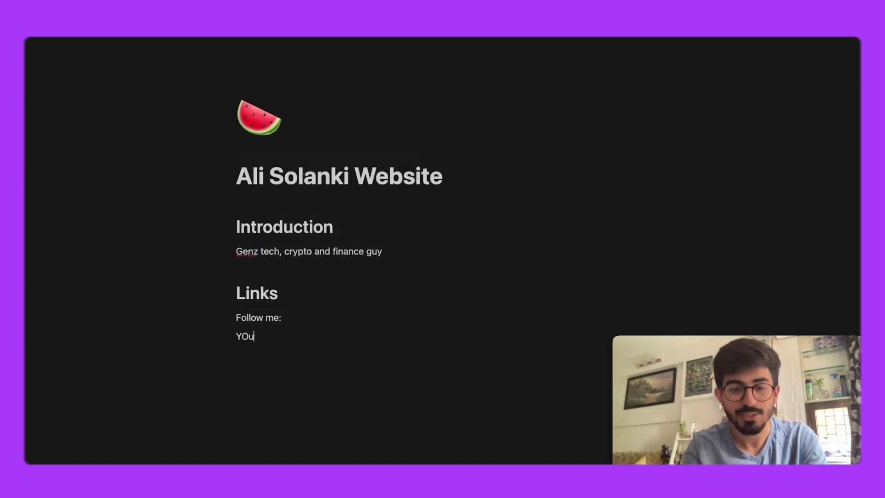
{"action": "type", "text": "YOuTube"}
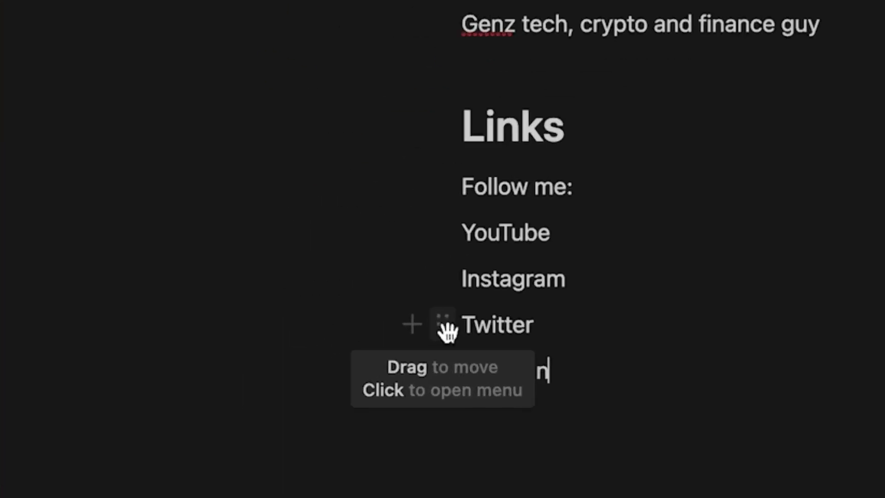
Colour the Twitter line blue, replacing an initial orange choice
{"action": "left_click", "coordinate": [443, 325]}
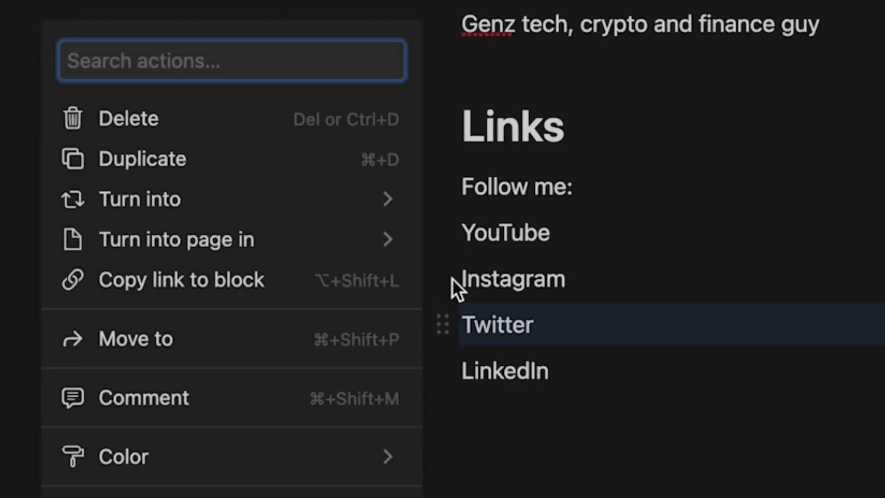
{"action": "key", "text": "Escape"}
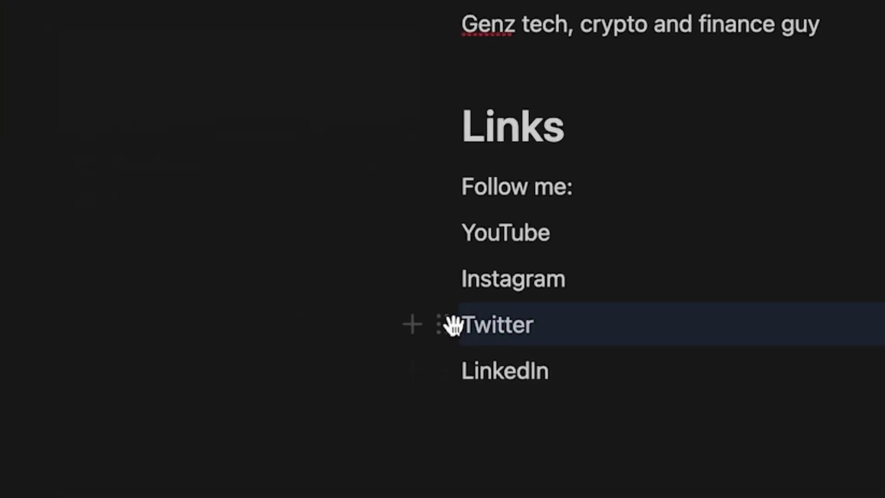
{"action": "left_click", "coordinate": [447, 324]}
{"action": "mouse_move", "coordinate": [292, 470]}
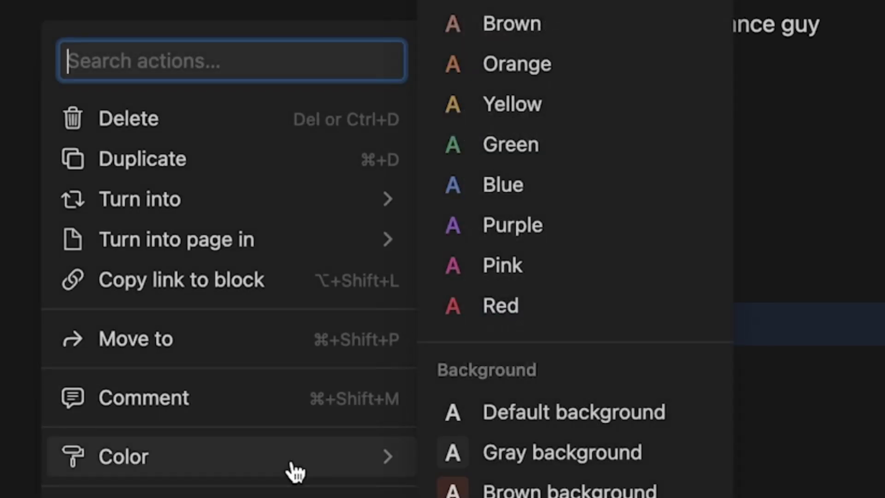
{"action": "left_click", "coordinate": [510, 66]}
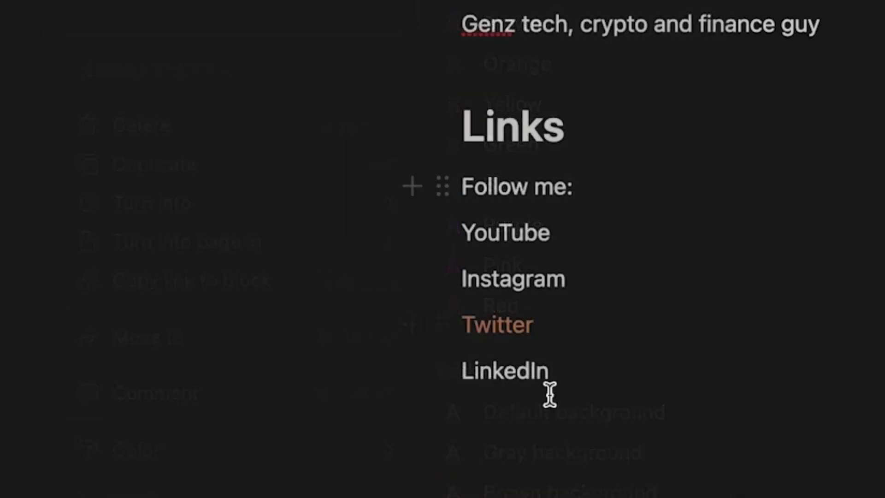
{"action": "left_click", "coordinate": [447, 328]}
{"action": "mouse_move", "coordinate": [292, 473]}
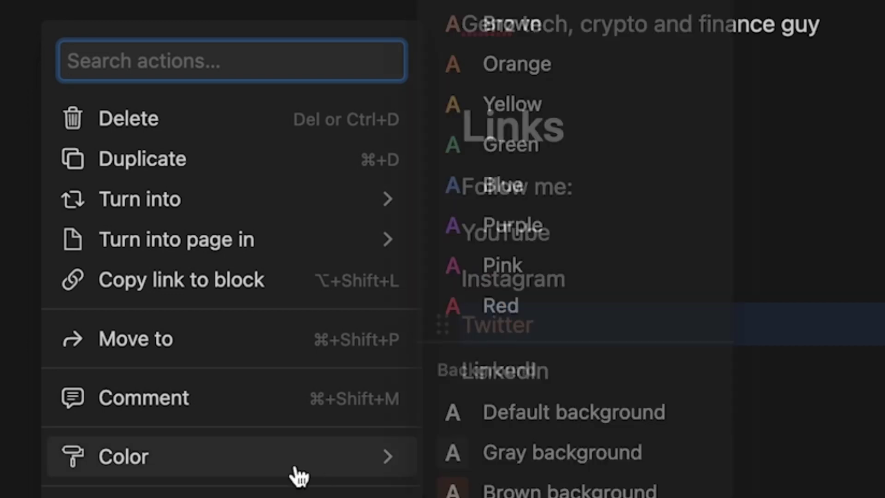
{"action": "left_click", "coordinate": [529, 180]}
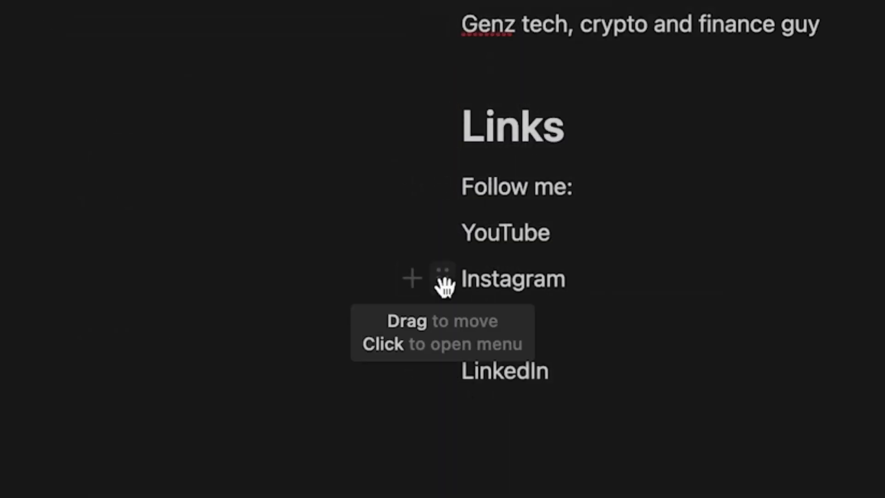
Colour Instagram purple, YouTube red and LinkedIn yellow, and delete the empty line below
{"action": "left_click", "coordinate": [442, 279]}
{"action": "mouse_move", "coordinate": [295, 470]}
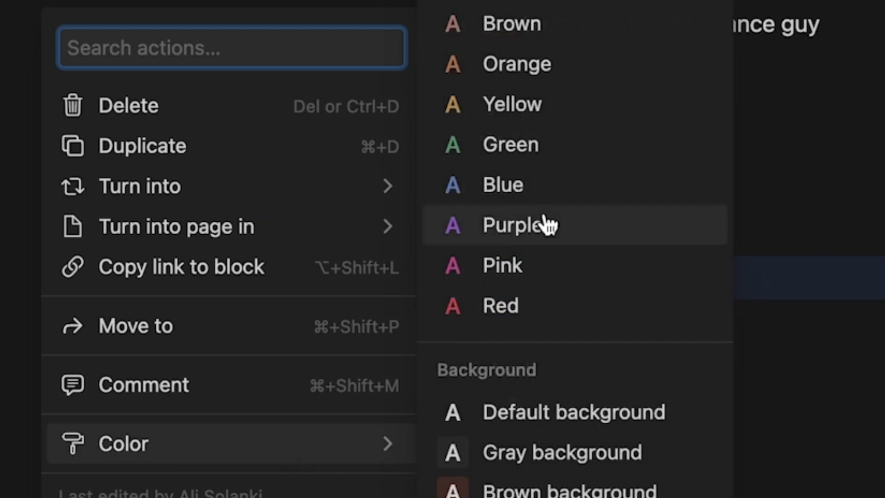
{"action": "left_click", "coordinate": [548, 225]}
{"action": "left_click", "coordinate": [451, 238]}
{"action": "mouse_move", "coordinate": [331, 405]}
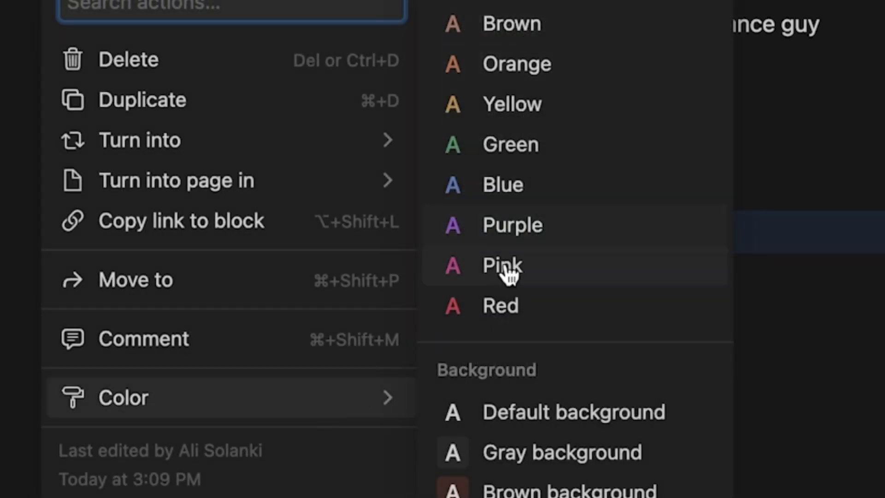
{"action": "left_click", "coordinate": [492, 306]}
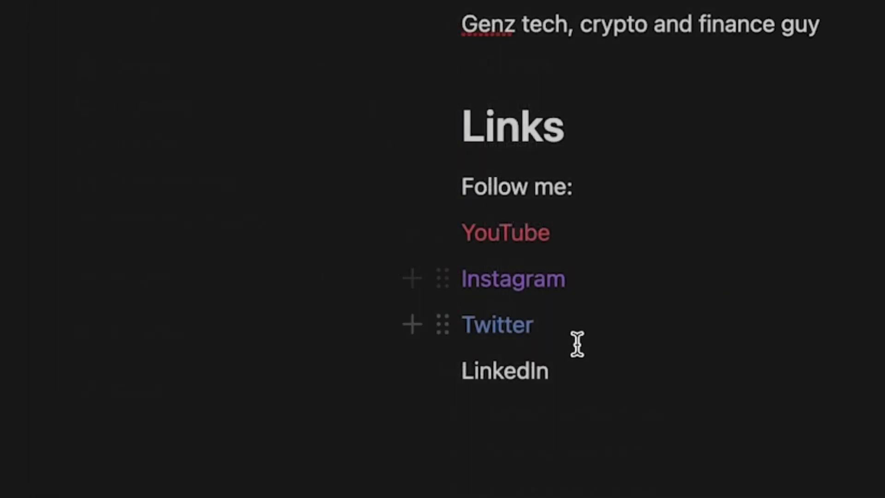
{"action": "left_click", "coordinate": [443, 371]}
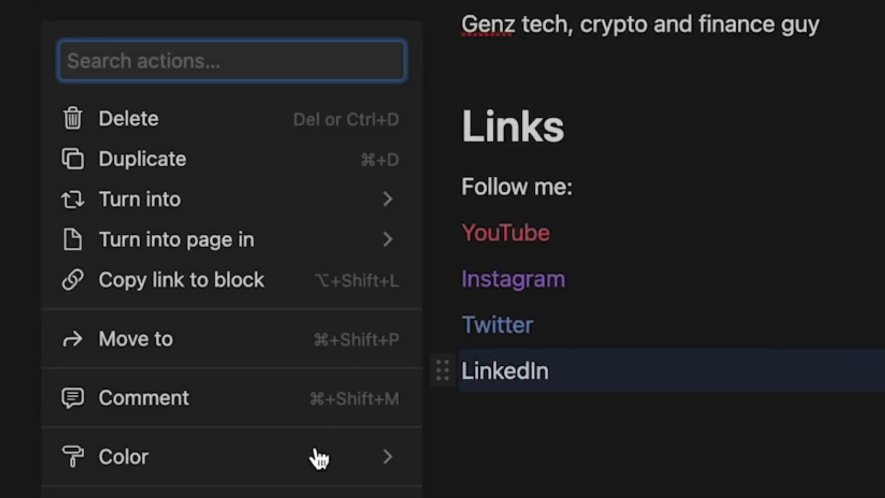
{"action": "mouse_move", "coordinate": [313, 464]}
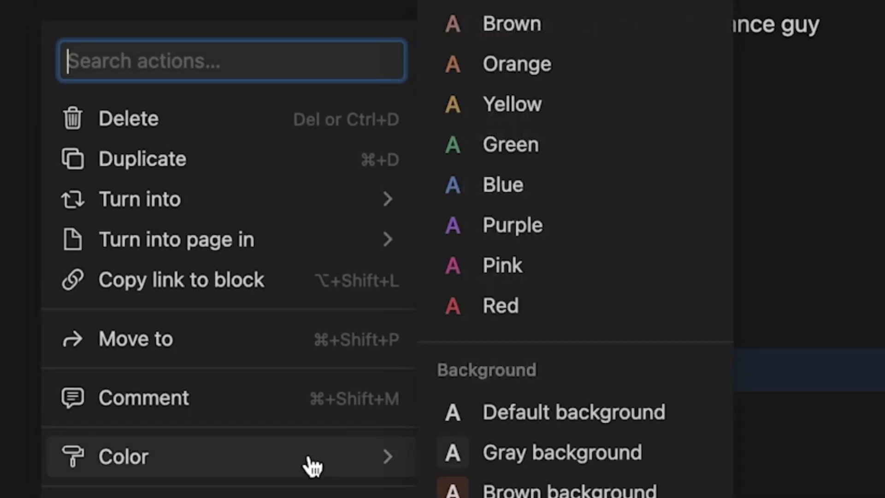
{"action": "left_click", "coordinate": [532, 110]}
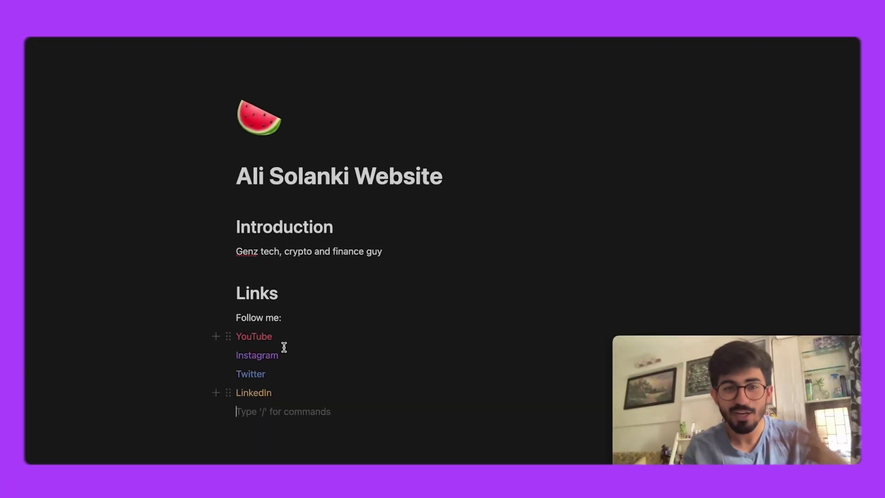
{"action": "key", "text": "BackSpace"}
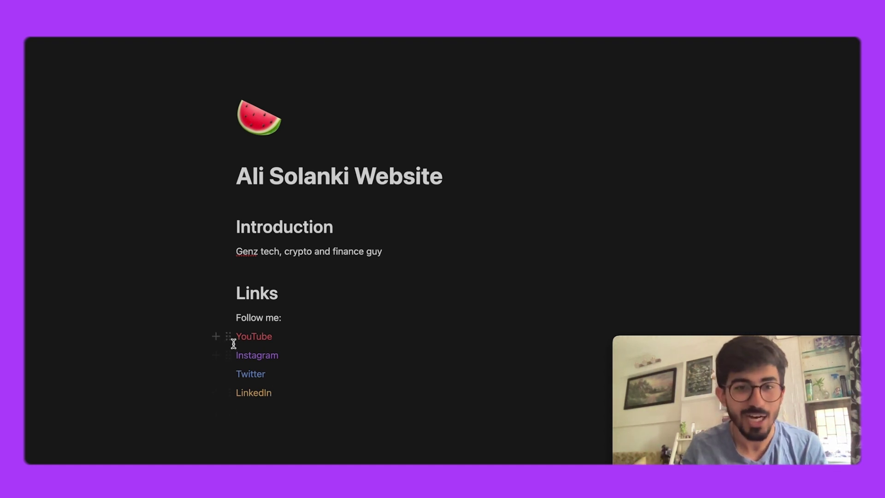
Drag Instagram, Twitter and LinkedIn beside YouTube to form four columns
{"action": "left_click_drag", "start_coordinate": [229, 357], "coordinate": [725, 334]}
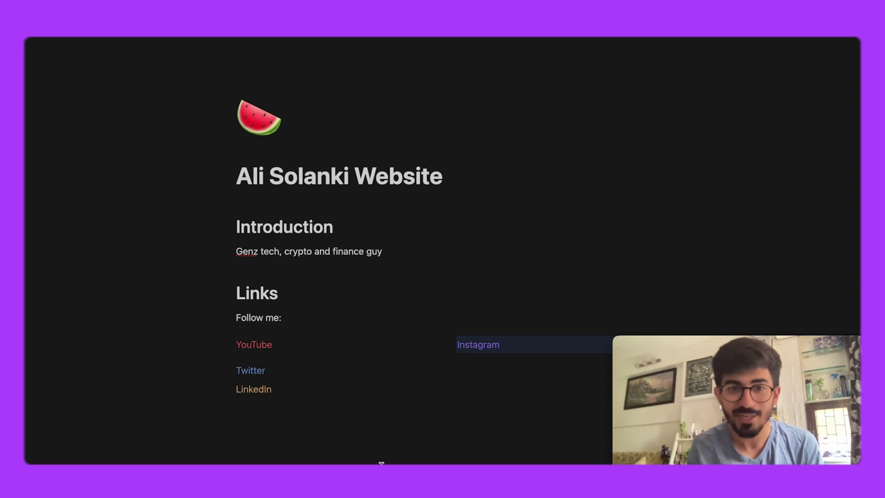
{"action": "left_click", "coordinate": [743, 349]}
{"action": "mouse_move", "coordinate": [722, 343]}
{"action": "left_click_drag", "start_coordinate": [722, 340], "coordinate": [747, 124]}
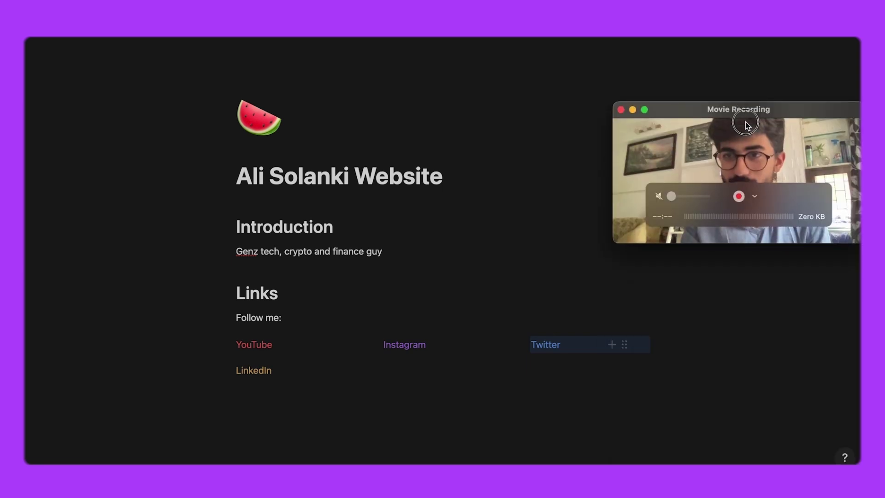
{"action": "left_click", "coordinate": [231, 378]}
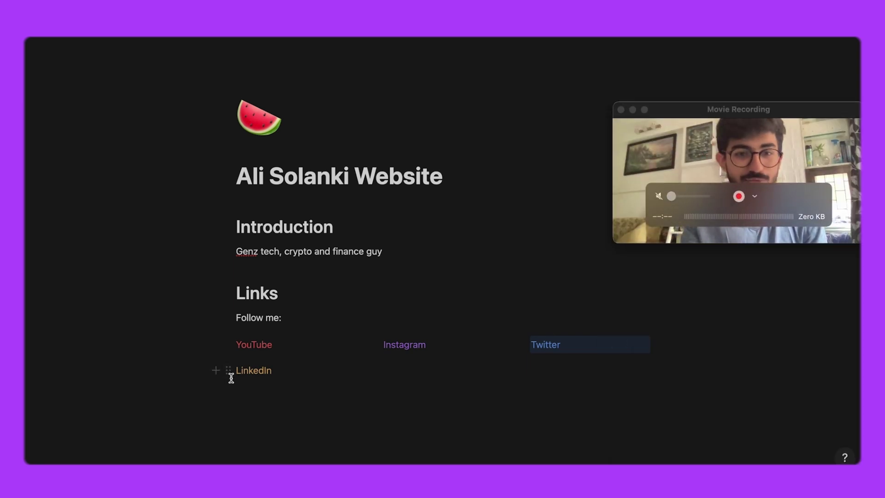
{"action": "left_click_drag", "start_coordinate": [229, 369], "coordinate": [674, 345]}
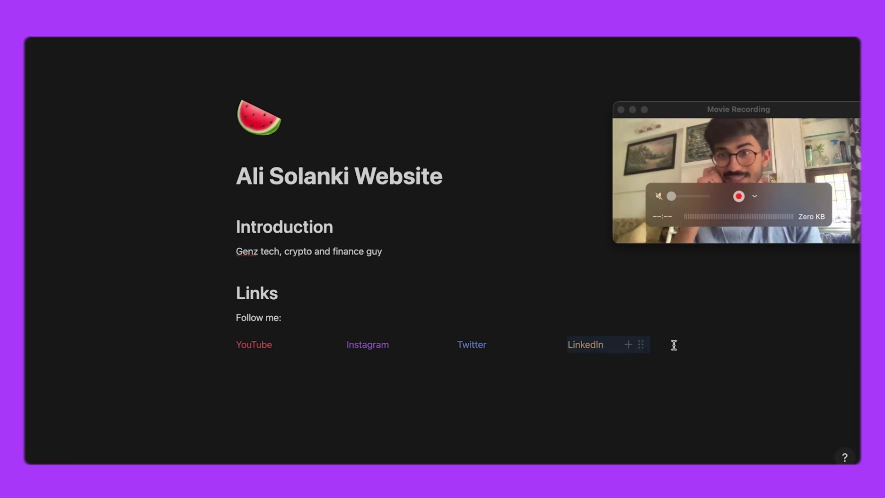
Delete the Follow me: line and bring up the page's Share options
{"action": "left_click", "coordinate": [613, 404]}
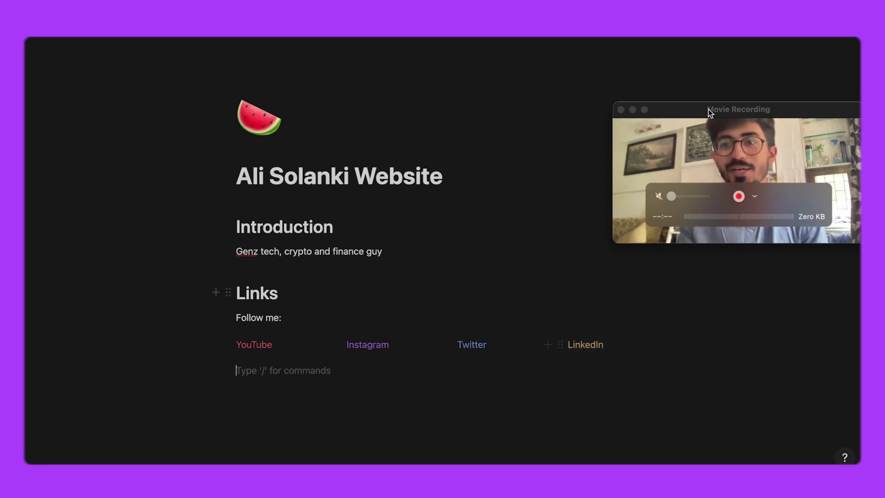
{"action": "left_click", "coordinate": [548, 225]}
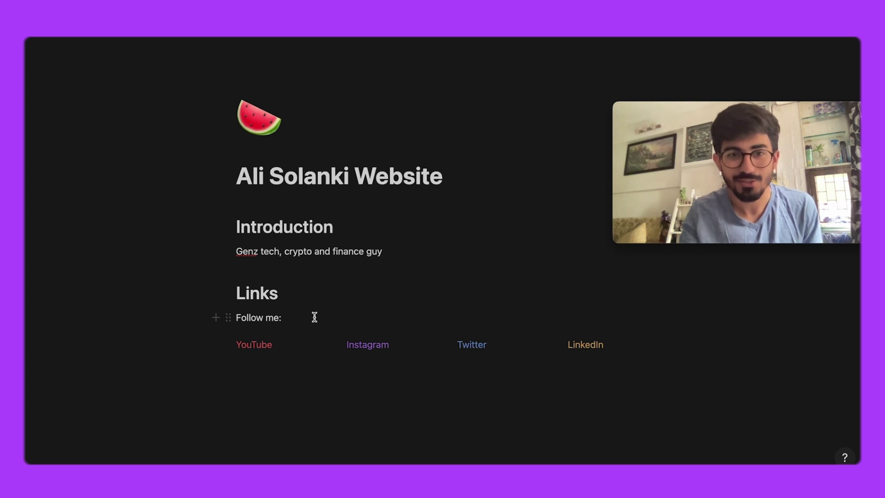
{"action": "left_click", "coordinate": [229, 317]}
{"action": "key", "text": "Delete"}
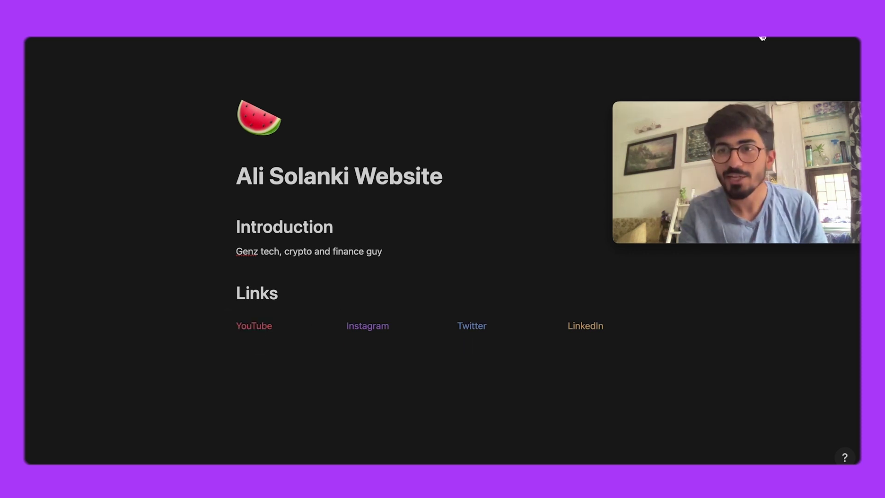
{"action": "left_click", "coordinate": [763, 37]}
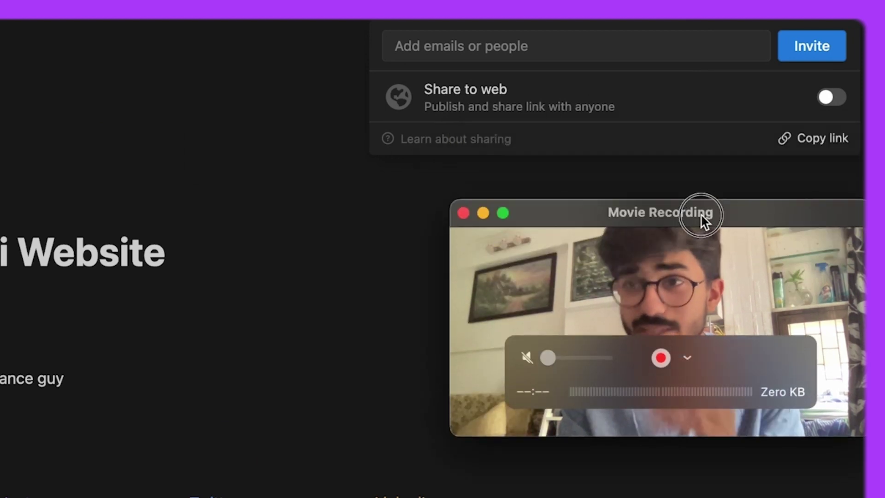
Publish the page to the web, copy its public link, and return to Chrome
{"action": "left_click", "coordinate": [833, 98]}
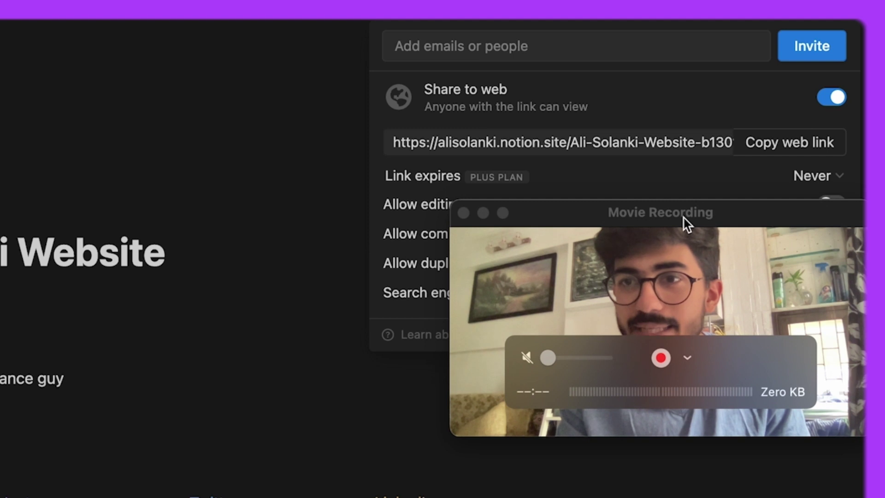
{"action": "left_click_drag", "start_coordinate": [685, 223], "coordinate": [659, 411]}
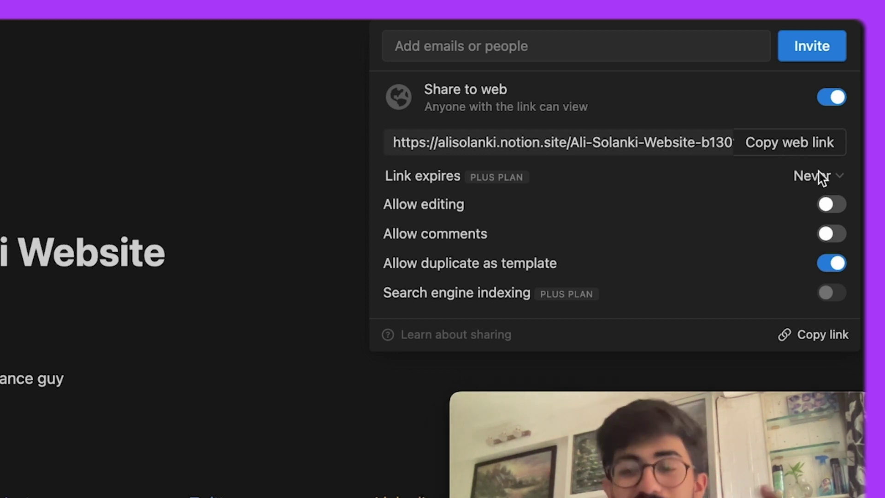
{"action": "left_click", "coordinate": [773, 143]}
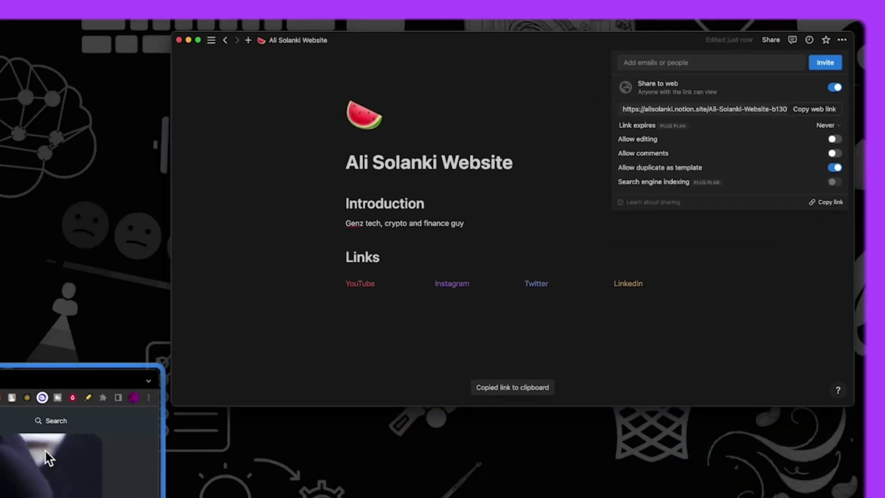
{"action": "left_click", "coordinate": [44, 449]}
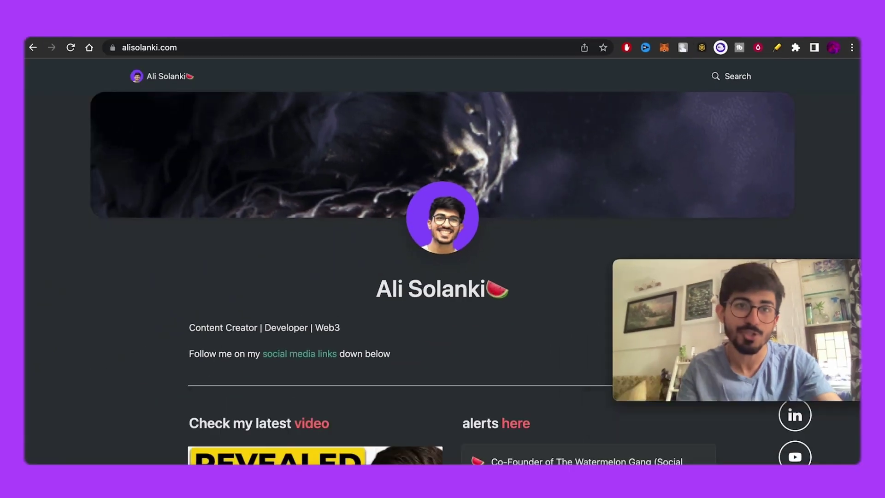
Open the copied notion.site link in a new Chrome tab, then switch to Notion
{"action": "key", "text": "super+t"}
{"action": "type", "text": "https://alisolanki.notion.site/Ali-Solanki-Website-b1301f1e3610412ca237f7eda83e47c7"}
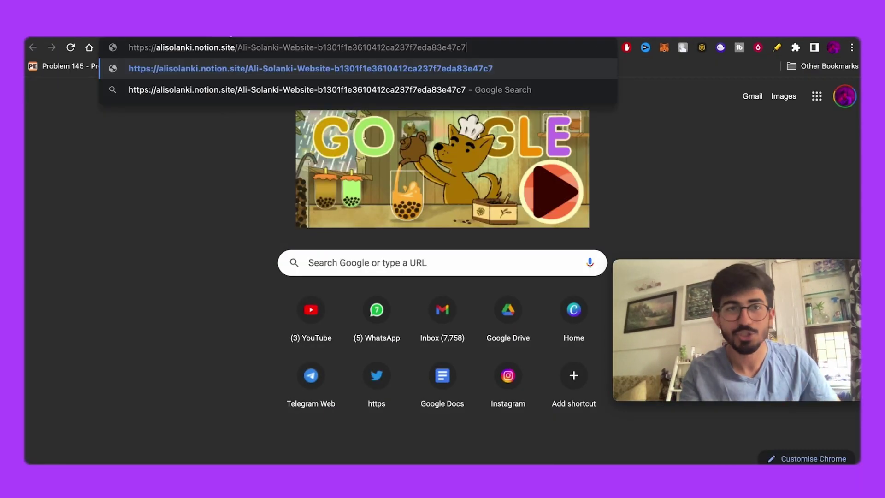
{"action": "key", "text": "Return"}
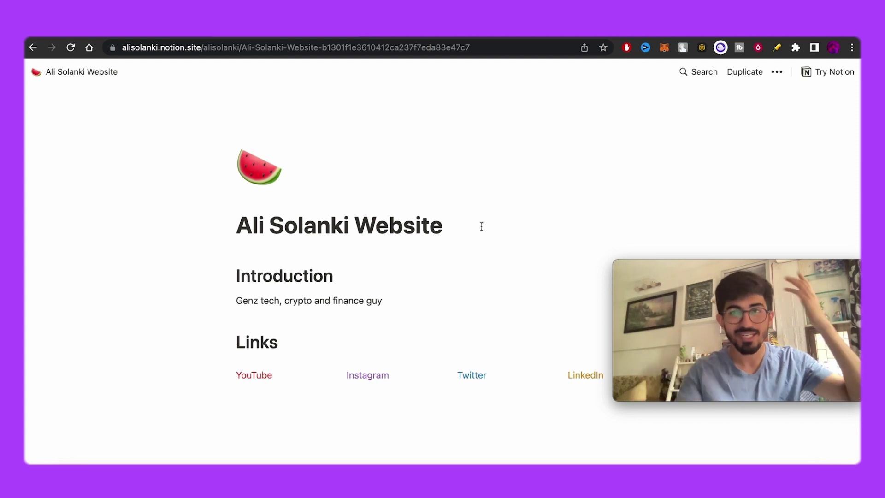
{"action": "scroll", "coordinate": [543, 248], "scroll_direction": "down", "scroll_amount": 2}
{"action": "scroll", "coordinate": [514, 139], "scroll_direction": "up", "scroll_amount": 2}
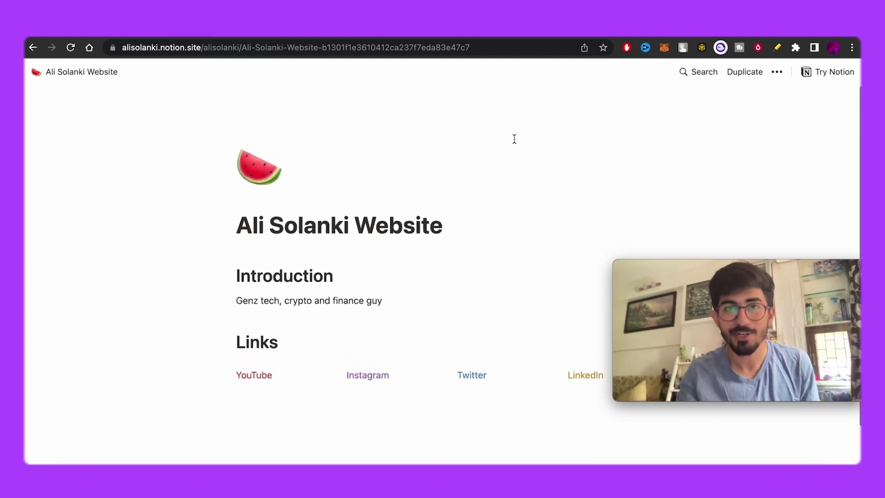
{"action": "left_click", "coordinate": [482, 51]}
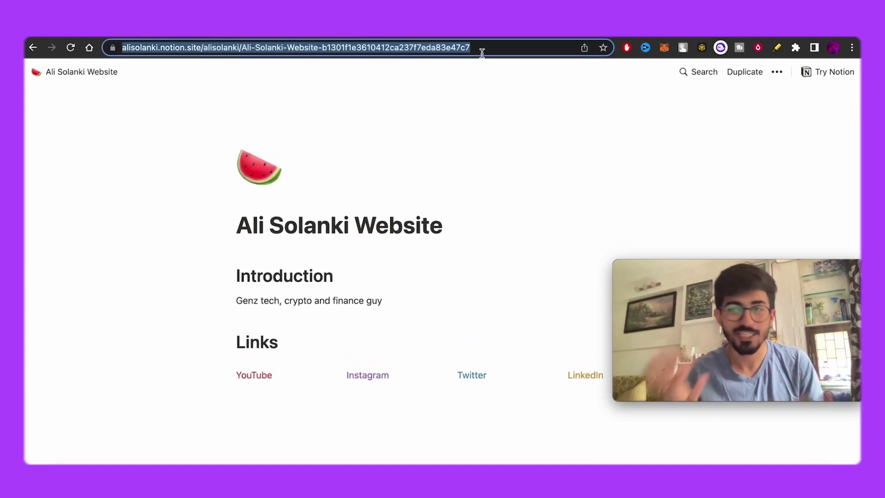
{"action": "left_click", "coordinate": [504, 300]}
{"action": "scroll", "coordinate": [504, 300], "scroll_direction": "down", "scroll_amount": 2}
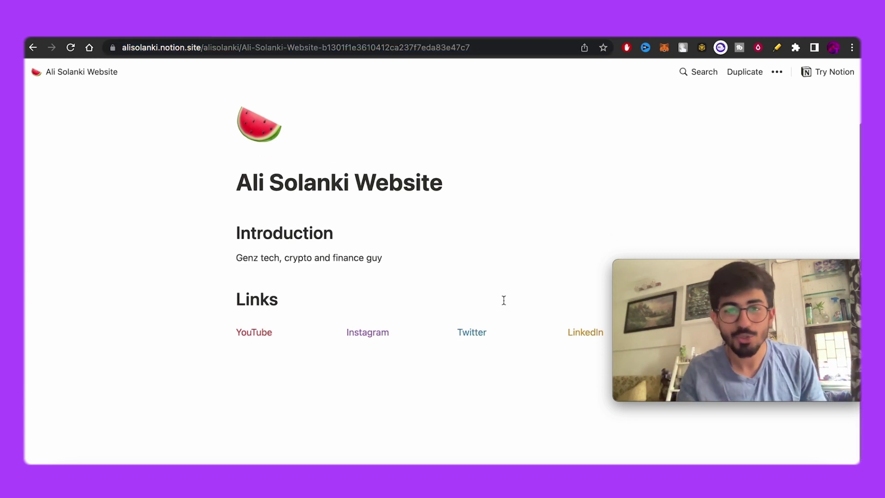
{"action": "key", "text": "ctrl+Up"}
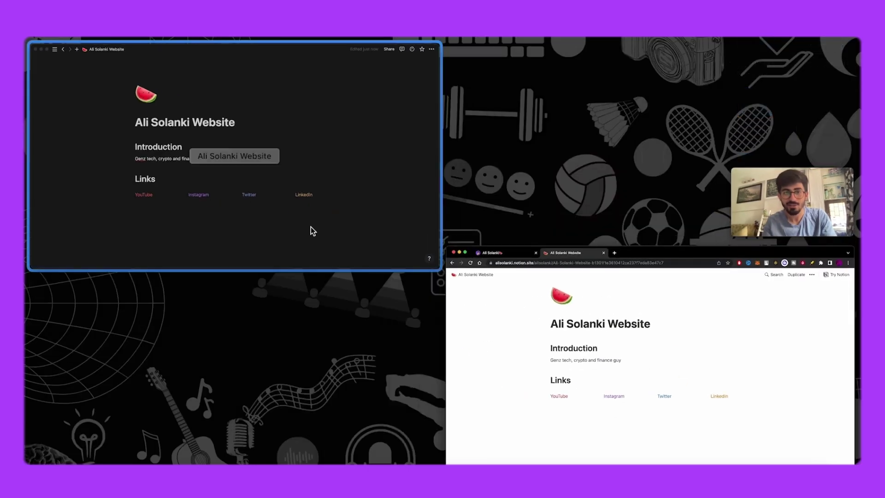
{"action": "left_click", "coordinate": [310, 227]}
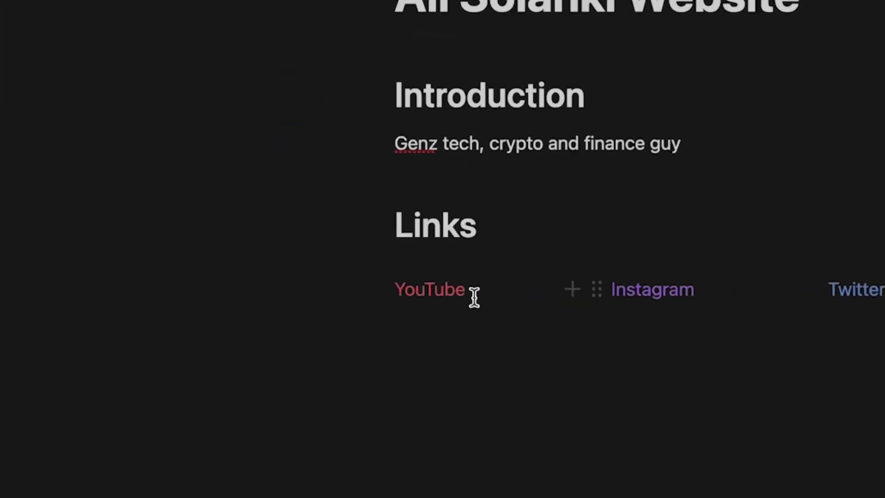
Link the YouTube text in the Links row to the creator's YouTube channel URL
{"action": "left_click_drag", "start_coordinate": [474, 297], "coordinate": [396, 299]}
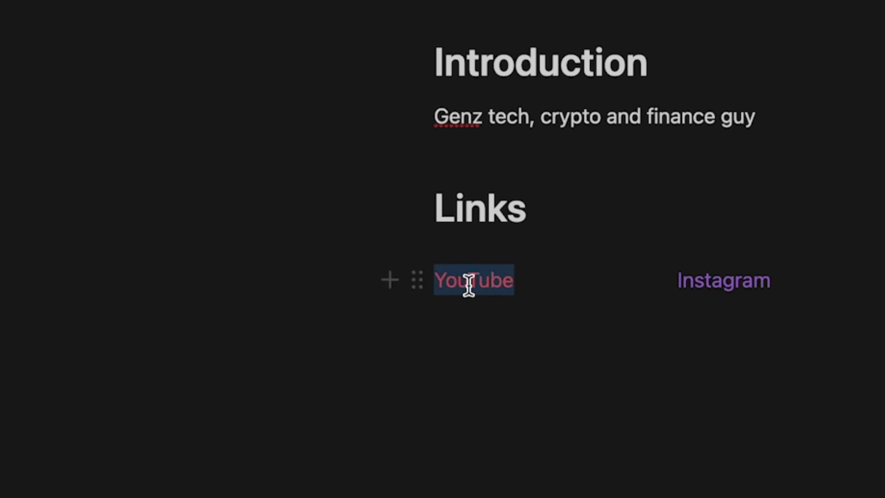
{"action": "right_click", "coordinate": [469, 284]}
{"action": "left_click", "coordinate": [430, 282]}
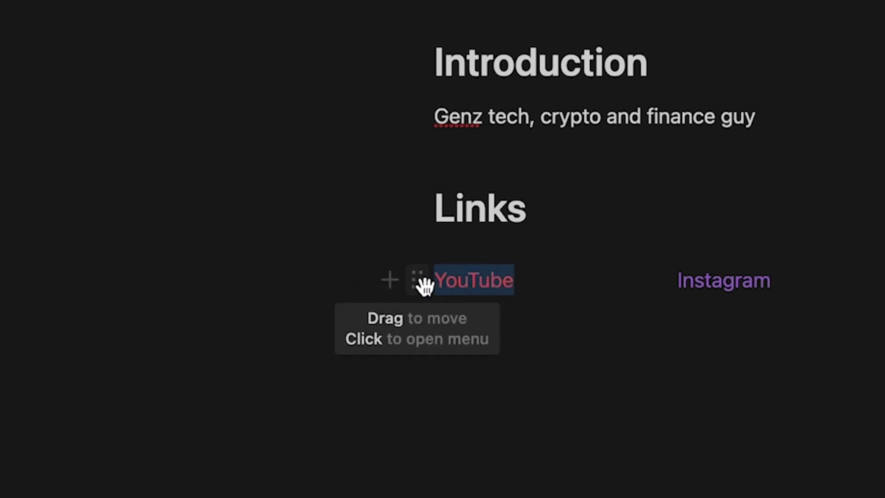
{"action": "left_click", "coordinate": [423, 286]}
{"action": "key", "text": "Escape"}
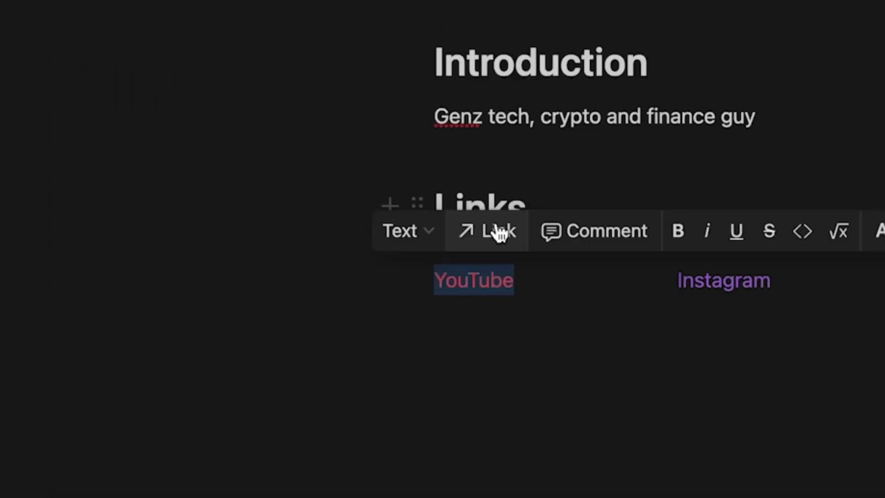
{"action": "left_click", "coordinate": [498, 236]}
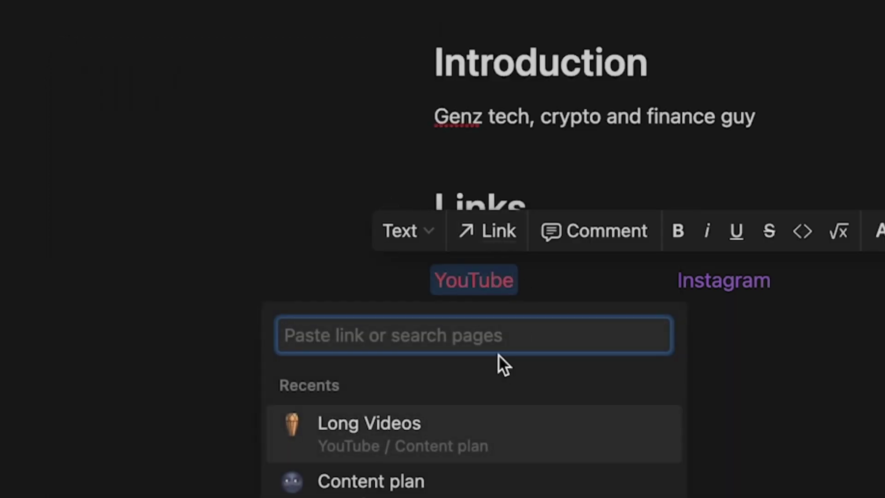
{"action": "type", "text": "https://"}
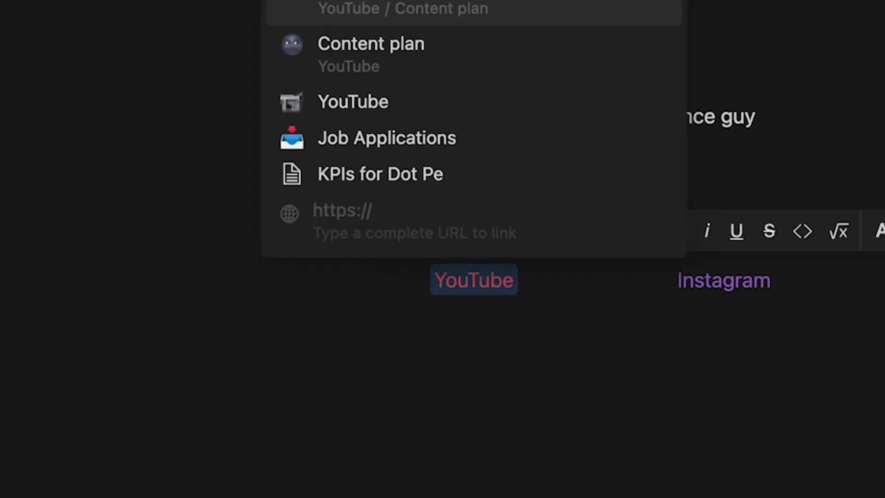
{"action": "type", "text": "youtube.com/"}
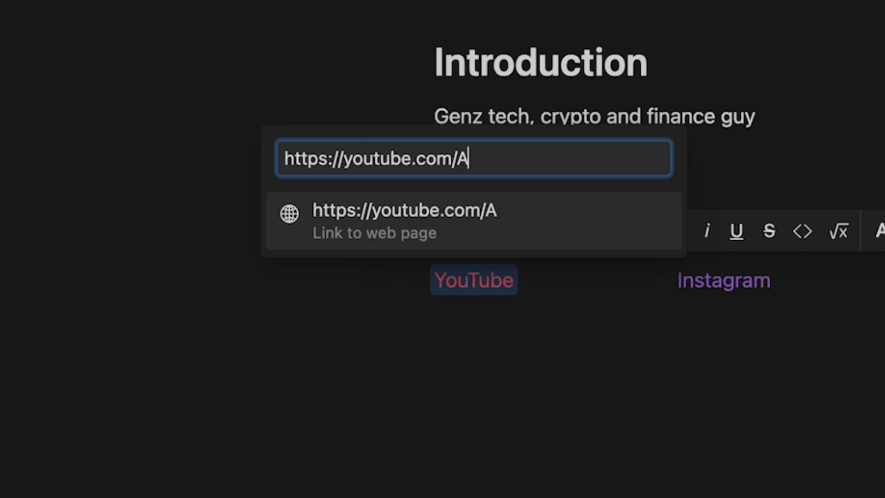
{"action": "type", "text": "AliSolanki"}
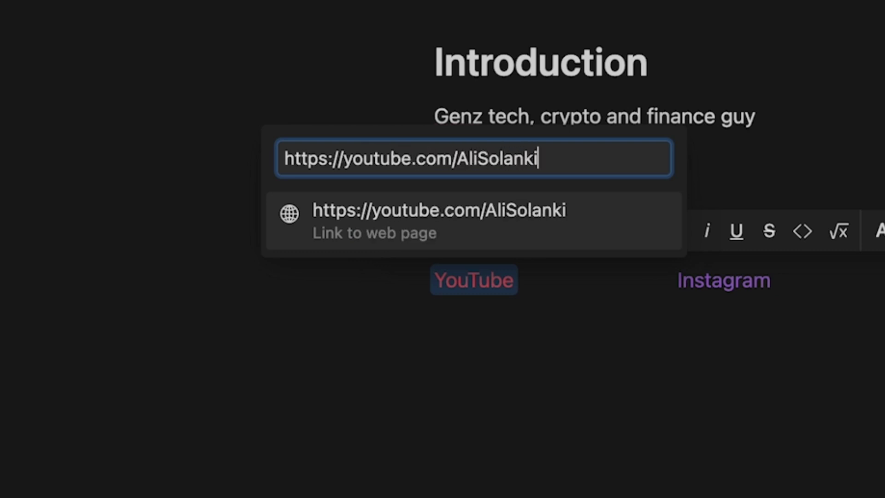
{"action": "key", "text": "Return"}
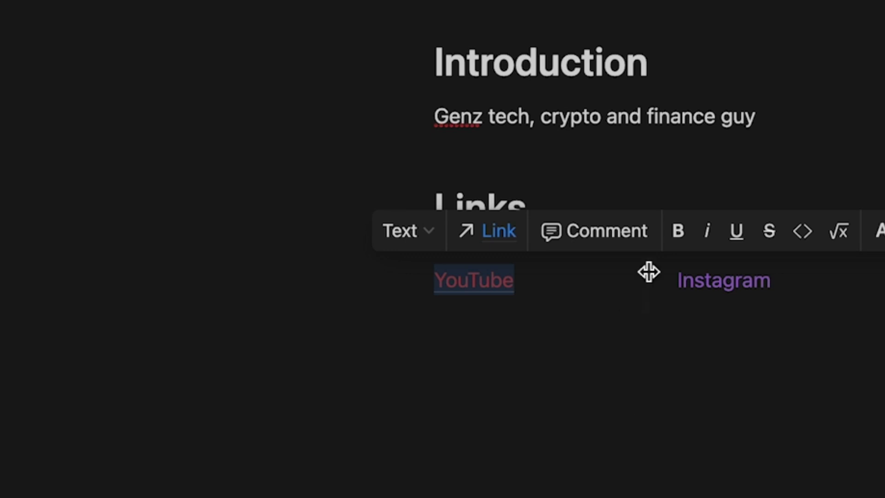
{"action": "left_click", "coordinate": [753, 417]}
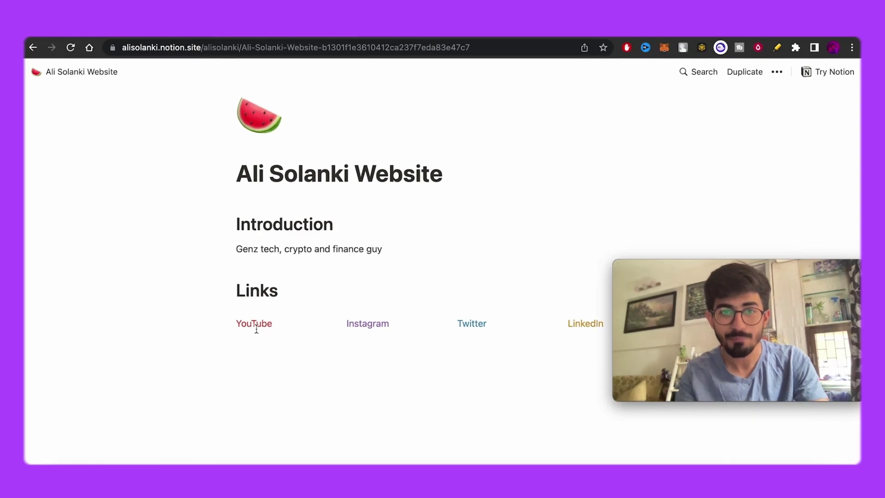
Reload the published page, confirm its YouTube link opens the channel, then return to Notion
{"action": "key", "text": "super+r"}
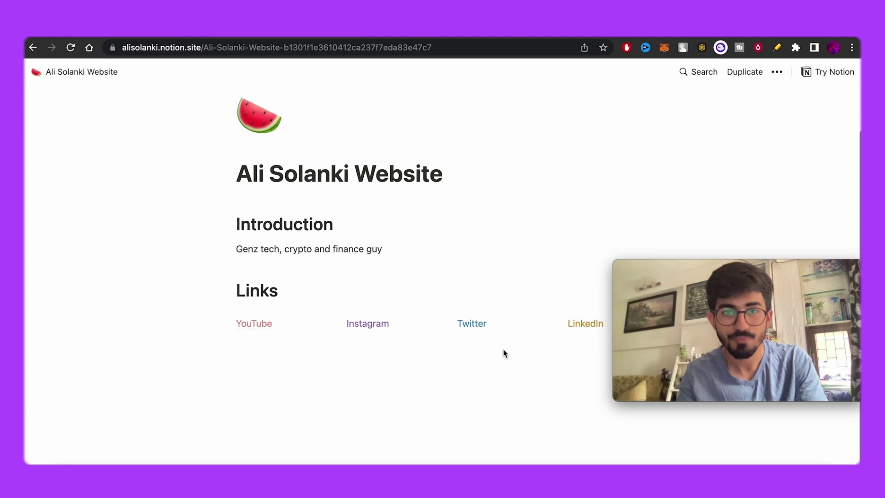
{"action": "mouse_move", "coordinate": [258, 327]}
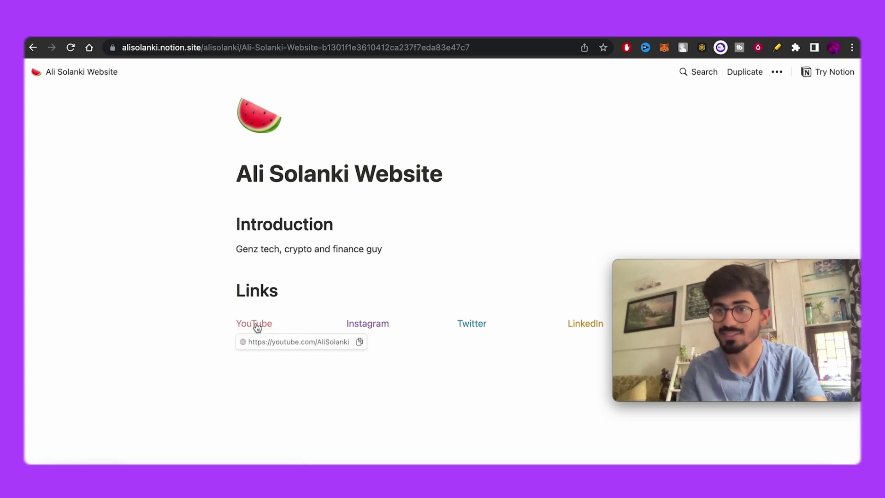
{"action": "left_click", "coordinate": [257, 324]}
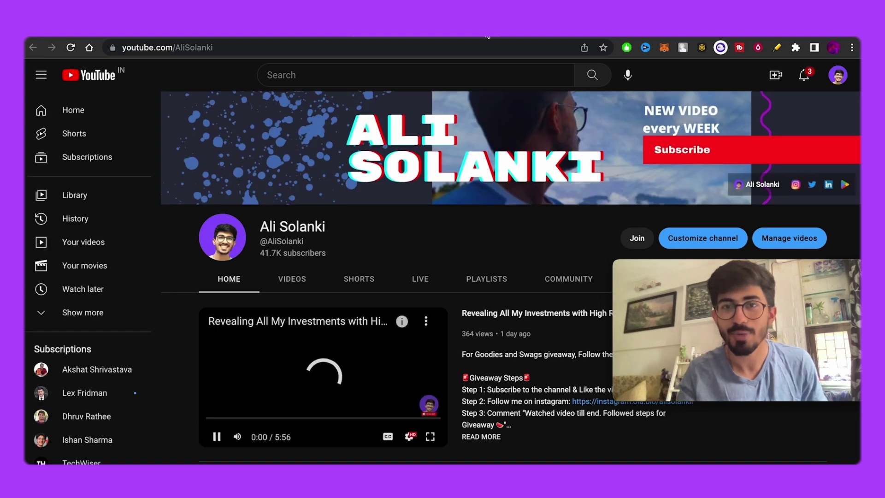
{"action": "key", "text": "super+bracketleft"}
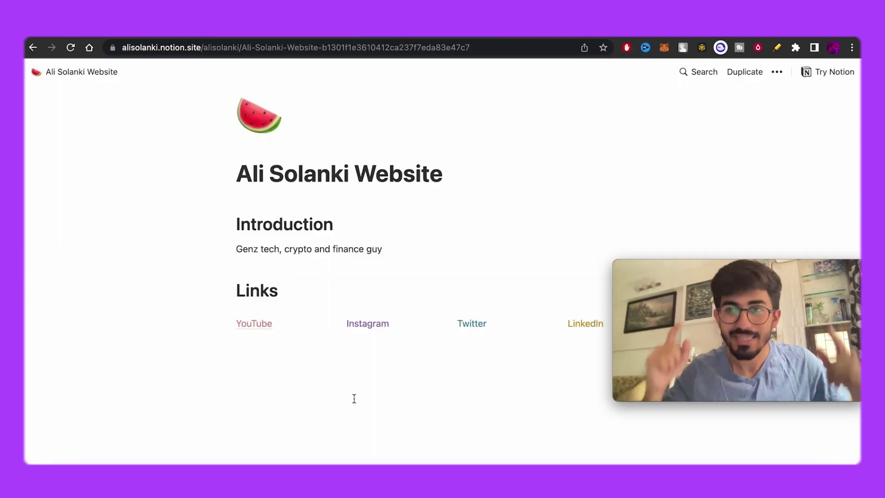
{"action": "key", "text": "ctrl+Up"}
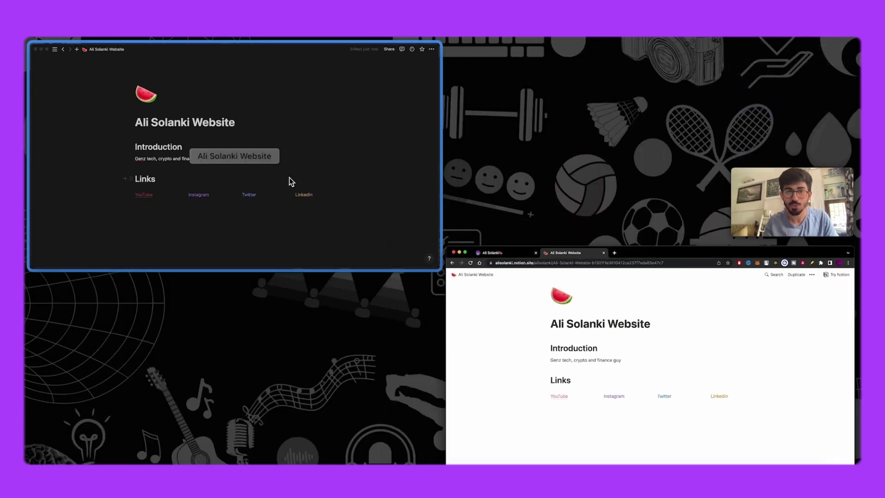
{"action": "left_click", "coordinate": [288, 182]}
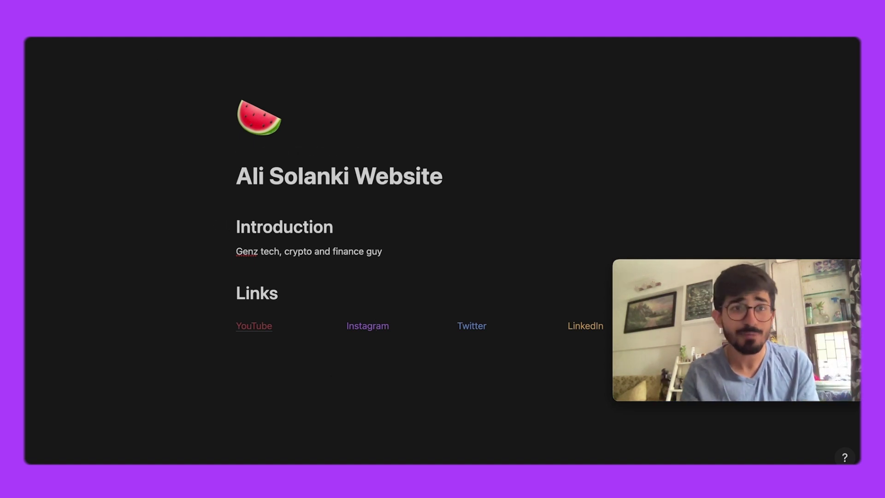
Go from the YouTube page through Content plan to the Long Videos board
{"action": "left_click", "coordinate": [92, 129]}
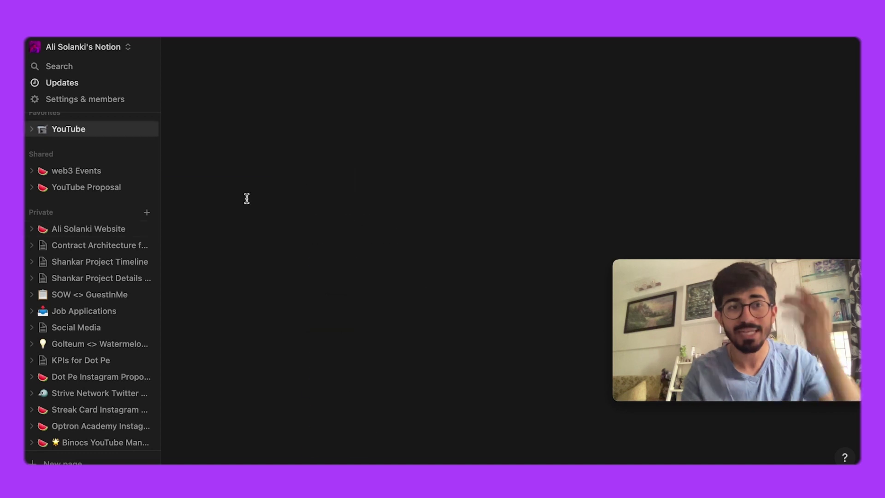
{"action": "left_click", "coordinate": [334, 267]}
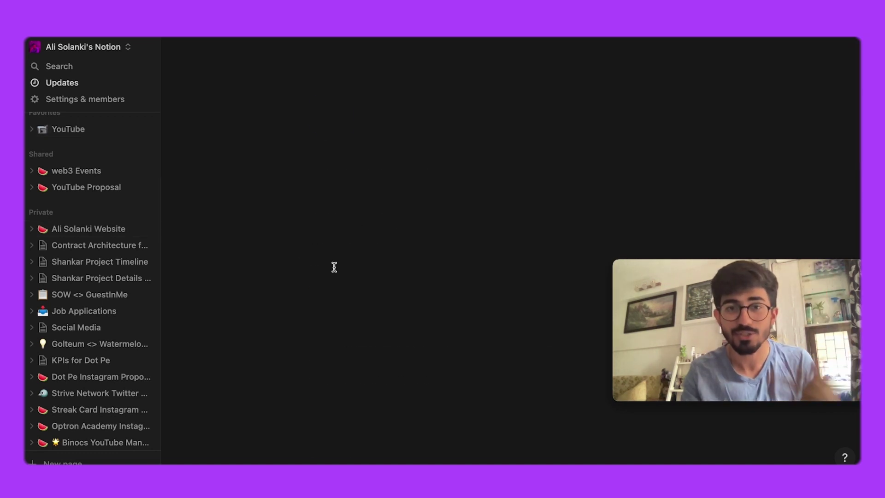
{"action": "left_click", "coordinate": [340, 239]}
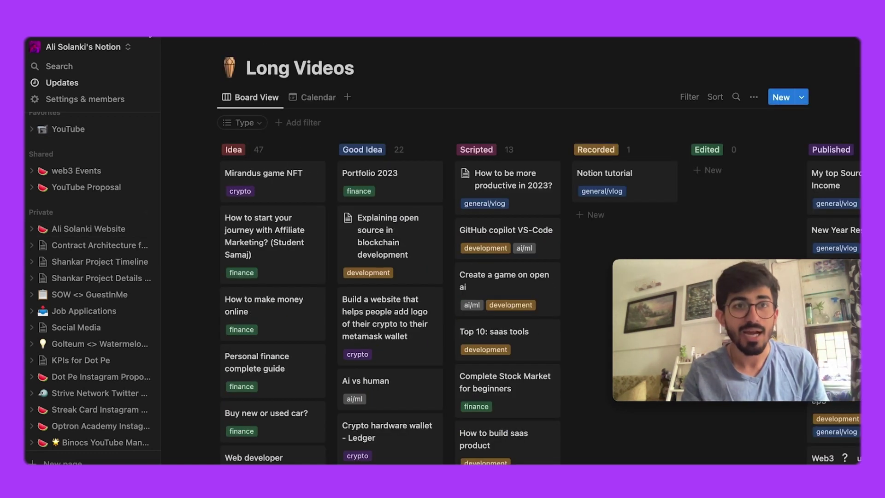
Close the sidebar and switch back to the published Notion site in Chrome
{"action": "left_click", "coordinate": [150, 47]}
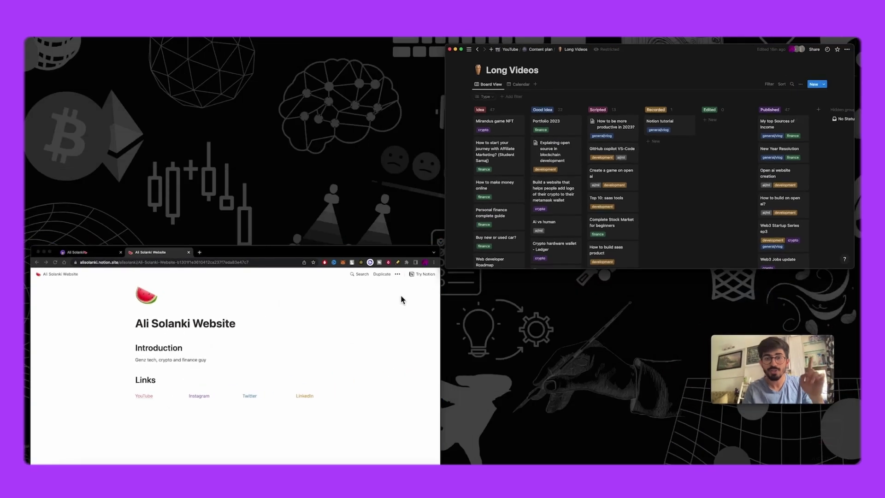
{"action": "left_click", "coordinate": [366, 309]}
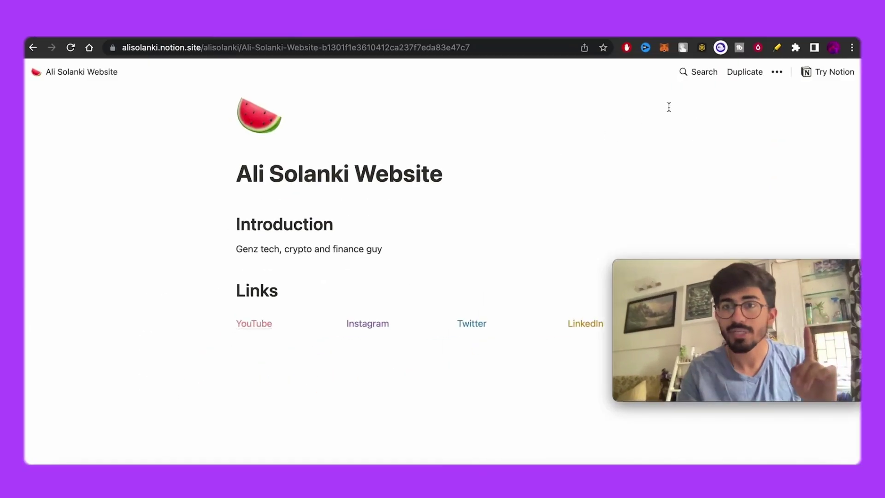